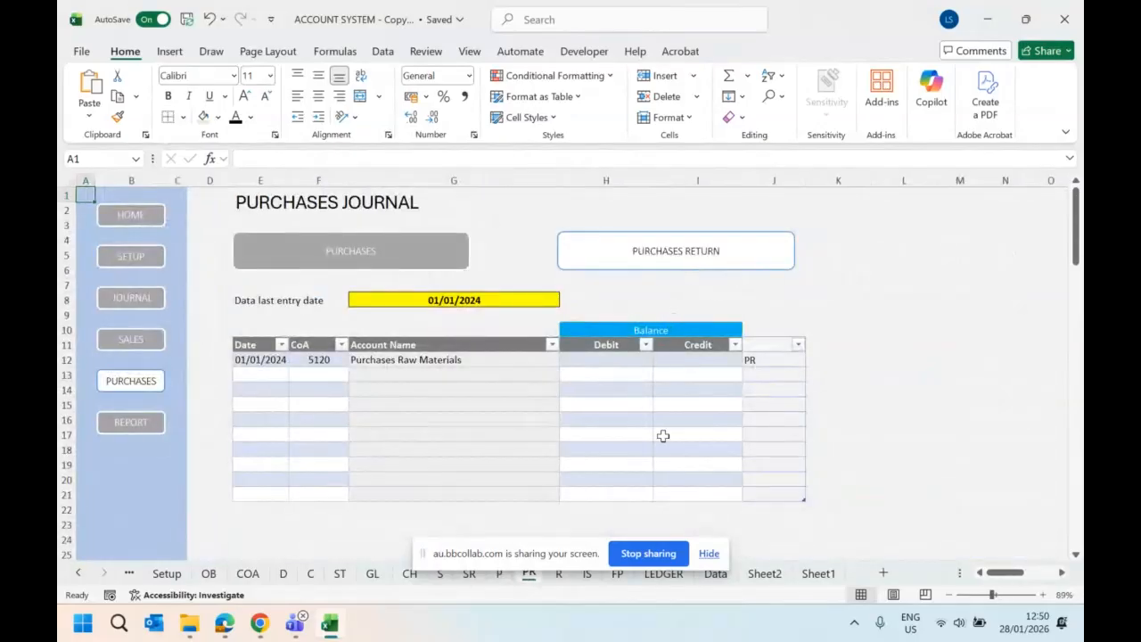
- Open the Sales Journal sheet in the ACCOUNT SYSTEM - Copy workbook
{"action": "left_click", "coordinate": [189, 622]}
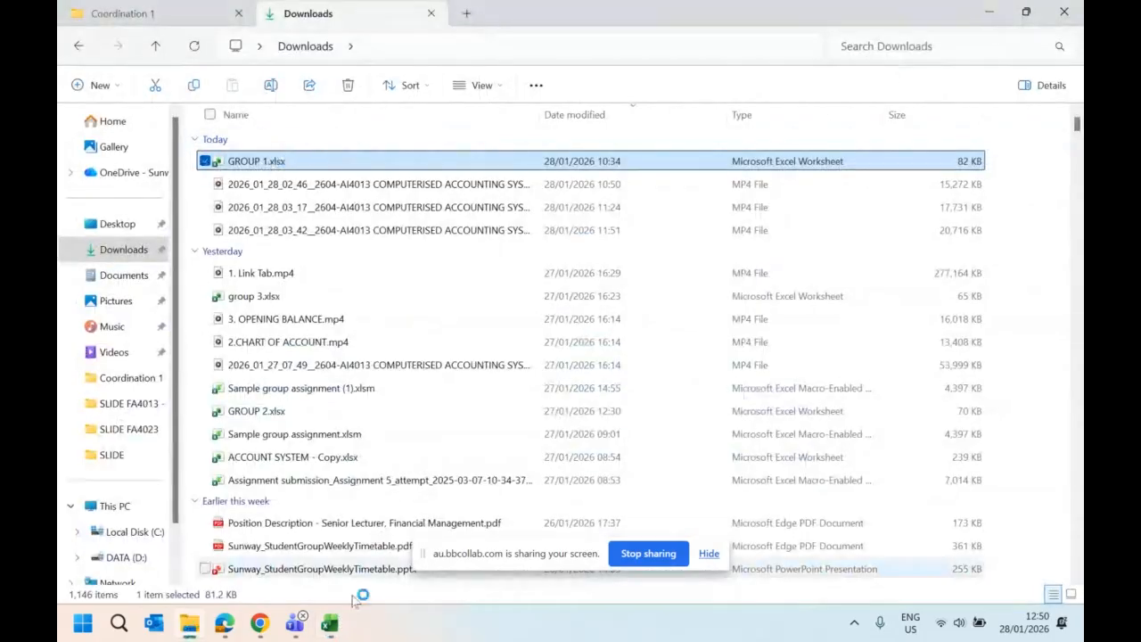
{"action": "left_click", "coordinate": [329, 623]}
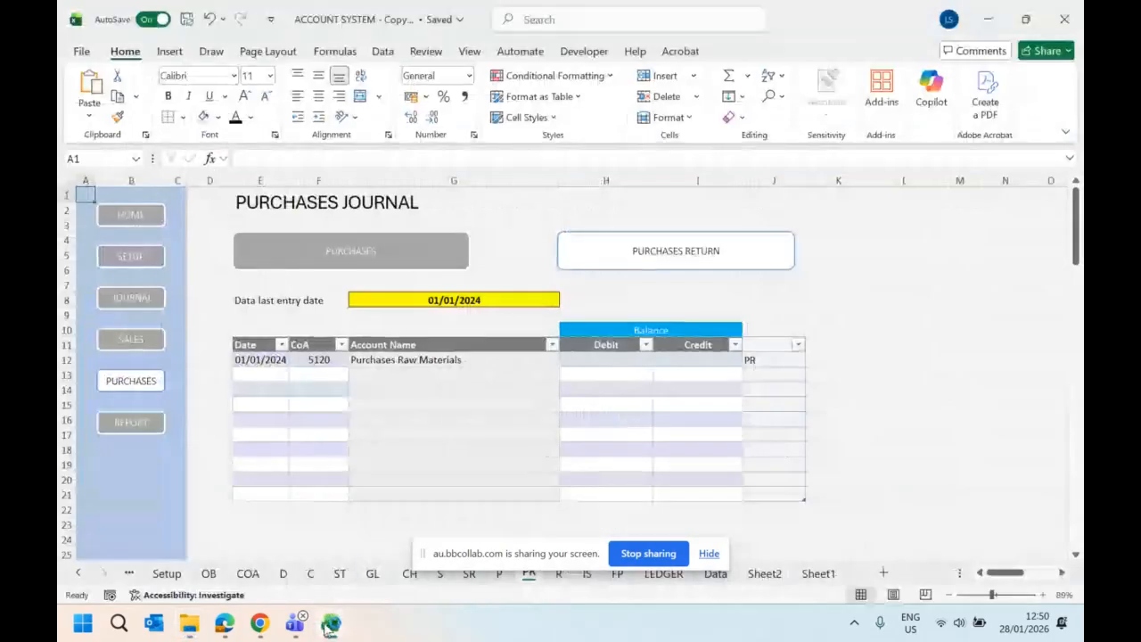
{"action": "left_click", "coordinate": [157, 343]}
{"action": "left_click_drag", "start_coordinate": [277, 365], "coordinate": [918, 364]}
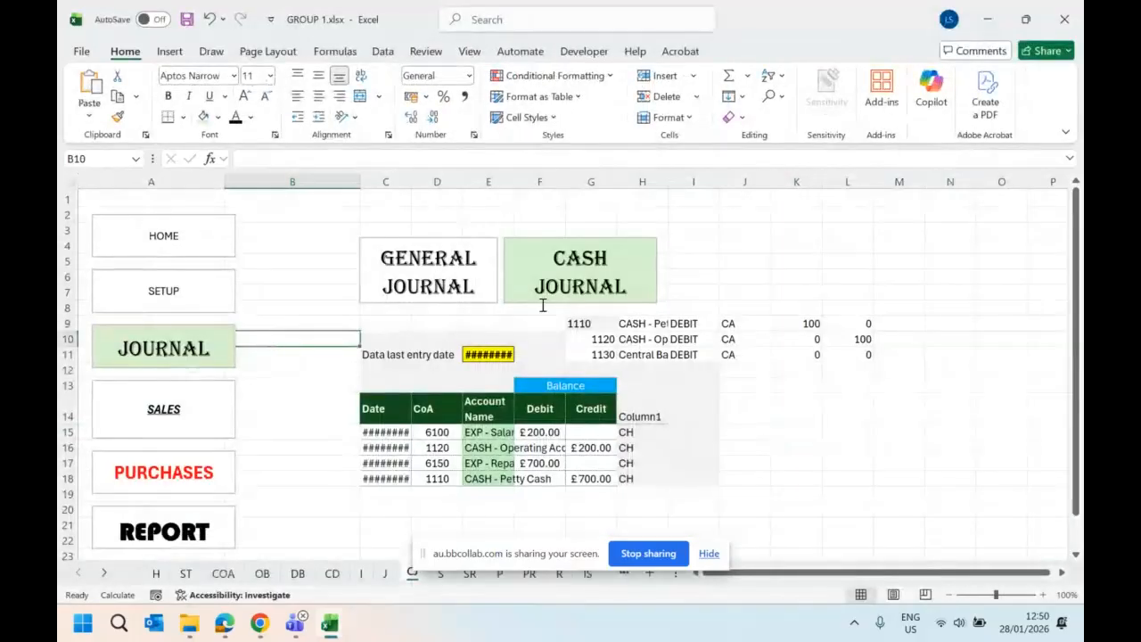
- In the GROUP 1 workbook, go from the cash journal sheet to the Sales sheet through its navigation link
{"action": "scroll", "coordinate": [191, 477], "scroll_direction": "down", "scroll_amount": 1}
{"action": "scroll", "coordinate": [192, 476], "scroll_direction": "down", "scroll_amount": 2}
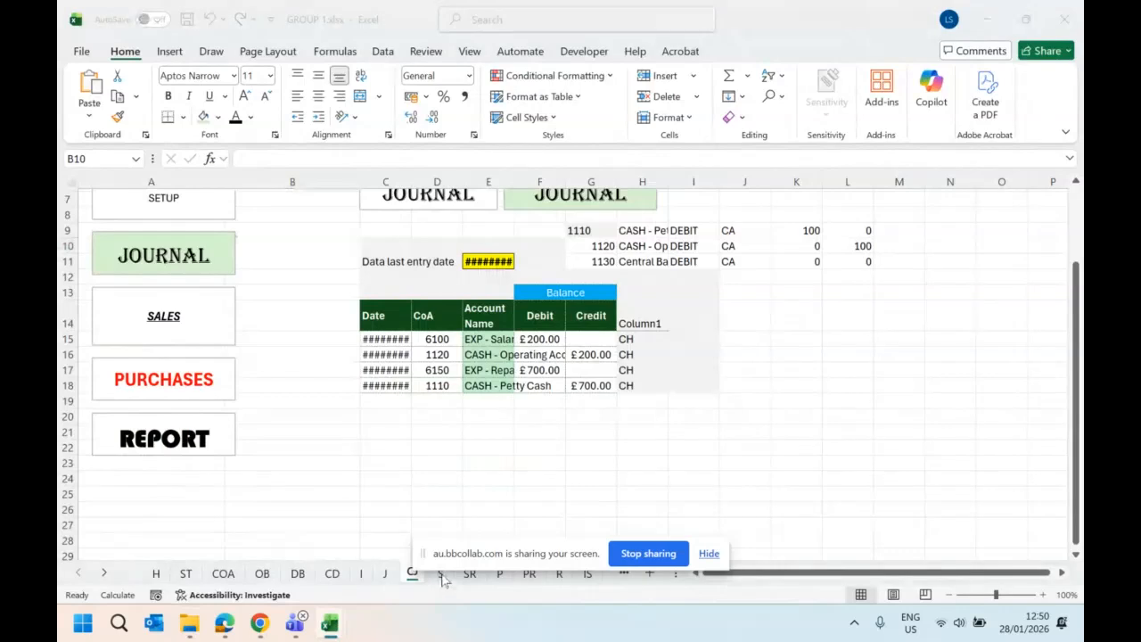
{"action": "left_click", "coordinate": [163, 321]}
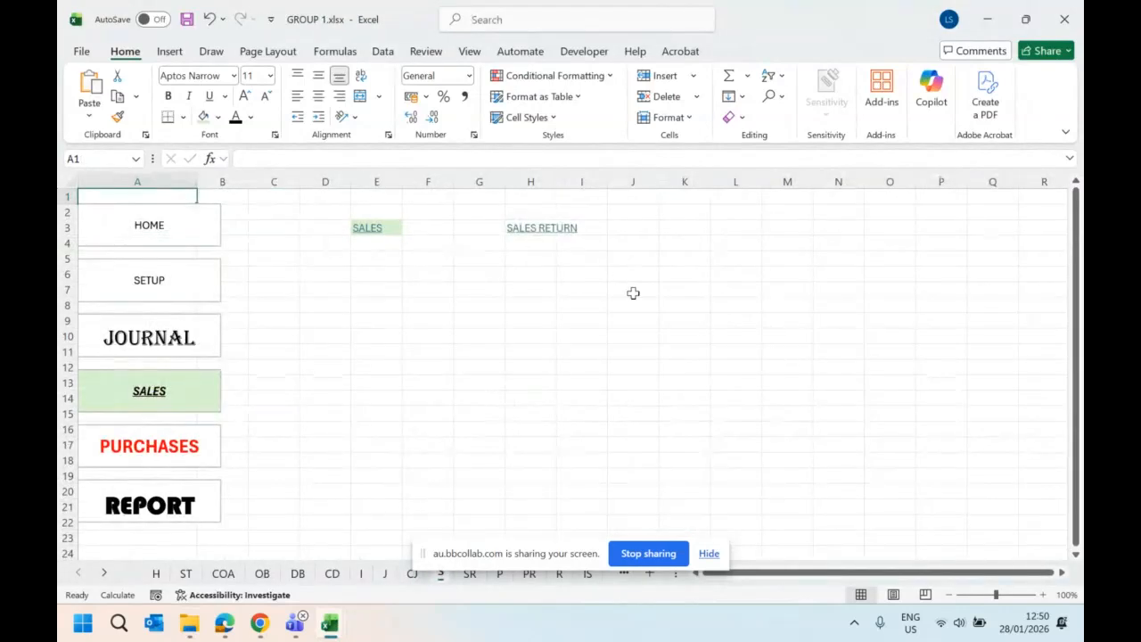
- Switch to the ACCOUNT SYSTEM - Copy workbook and copy the sales journal headings and first two entries, E10:J13
{"action": "mouse_move", "coordinate": [334, 629]}
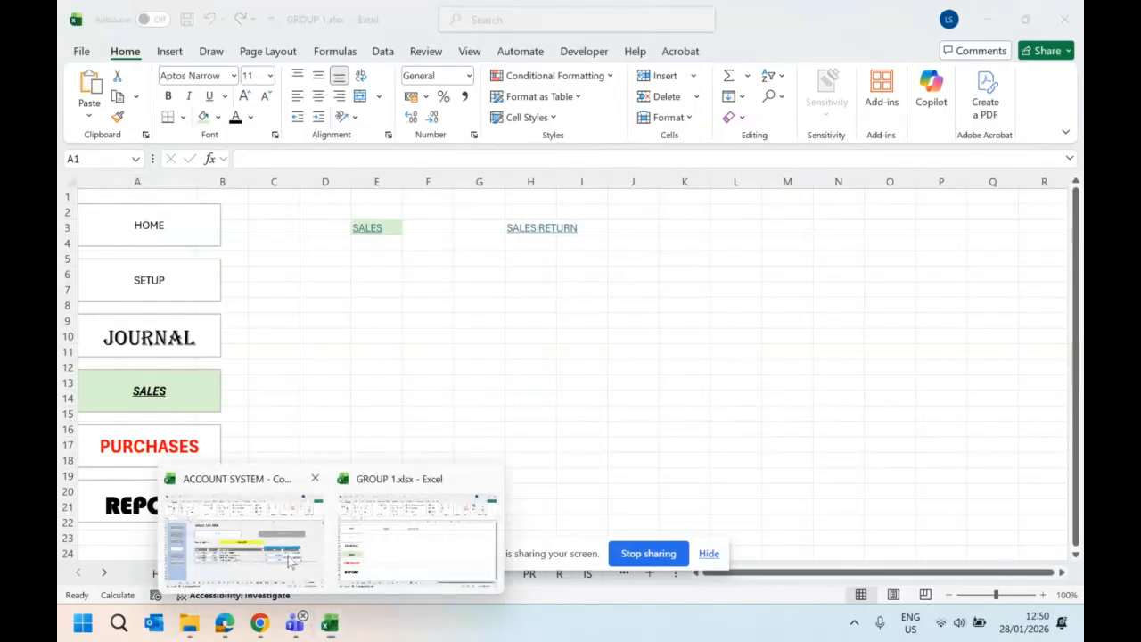
{"action": "left_click", "coordinate": [268, 535]}
{"action": "left_click", "coordinate": [297, 363]}
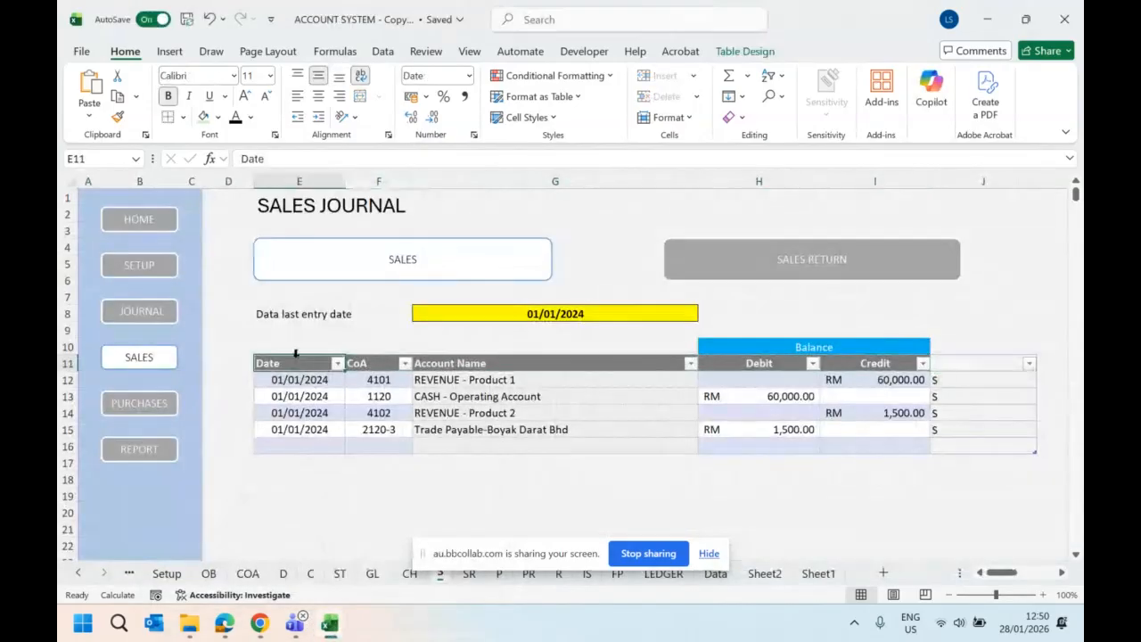
{"action": "left_click_drag", "start_coordinate": [287, 341], "coordinate": [1022, 394]}
{"action": "key", "text": "ctrl+c"}
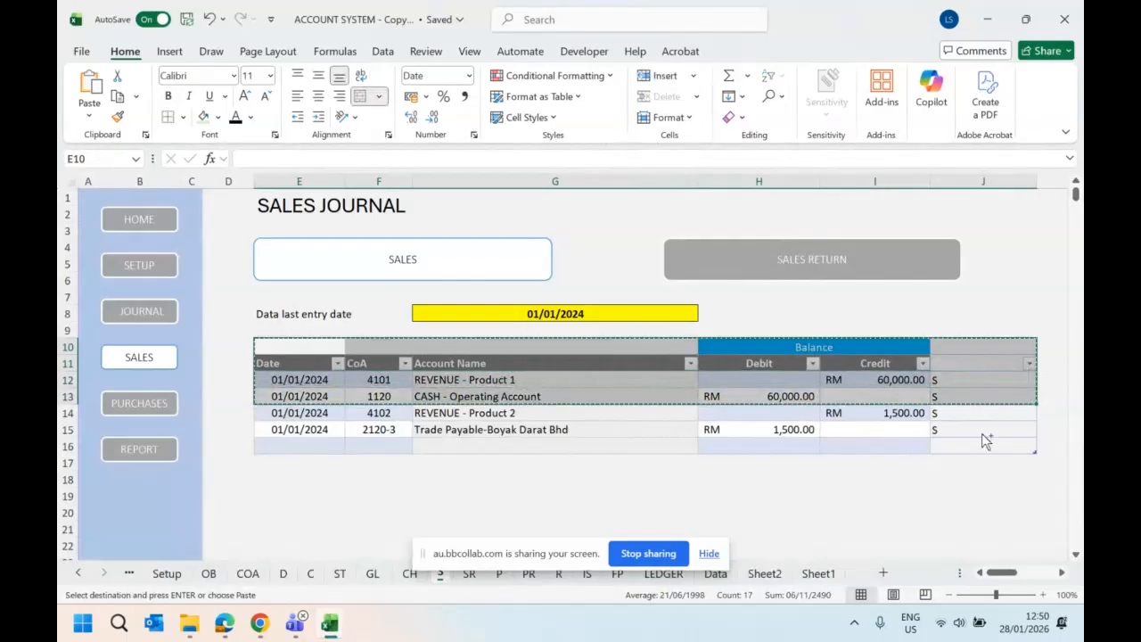
- Paste the copied journal cells as values at C5 on the GROUP 1 workbook's Sales sheet
{"action": "mouse_move", "coordinate": [329, 624]}
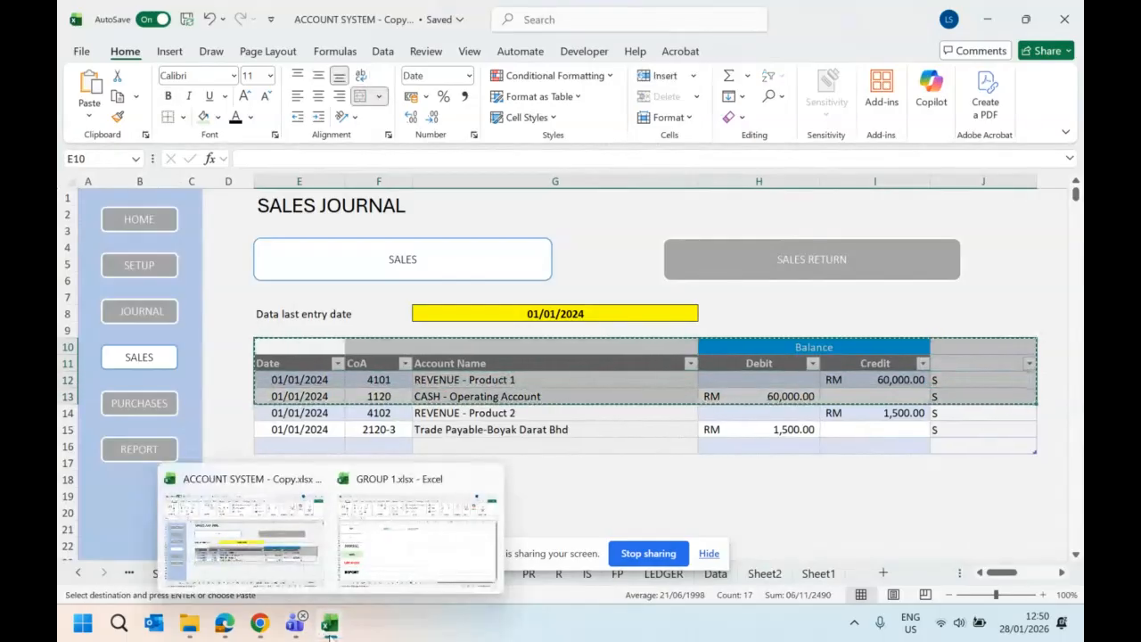
{"action": "left_click", "coordinate": [408, 537]}
{"action": "left_click", "coordinate": [296, 258]}
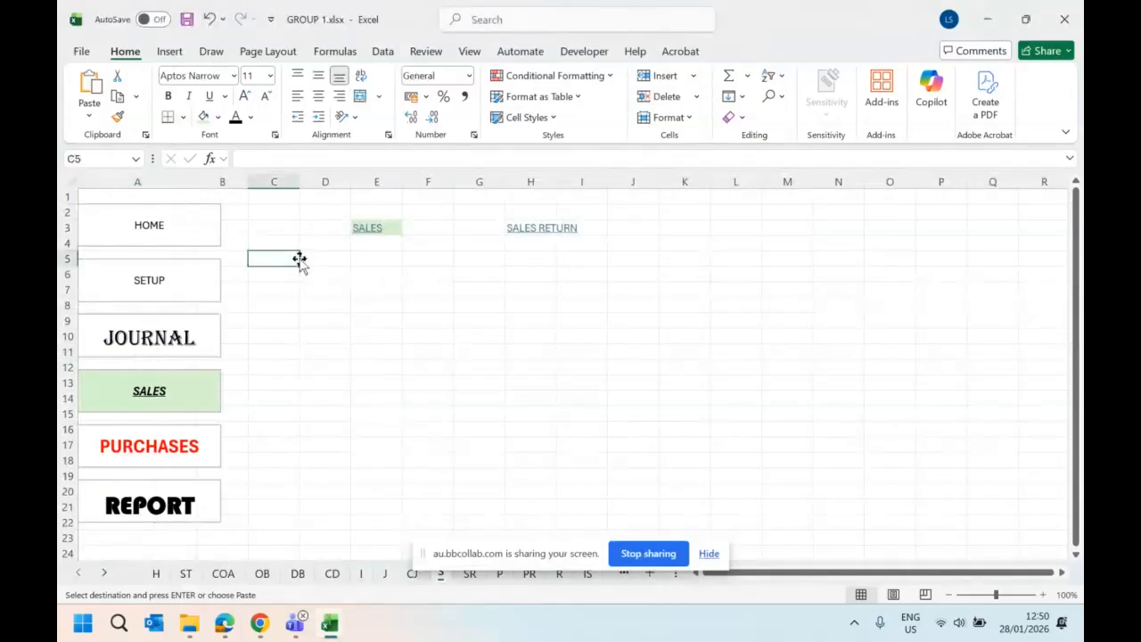
{"action": "right_click", "coordinate": [288, 256]}
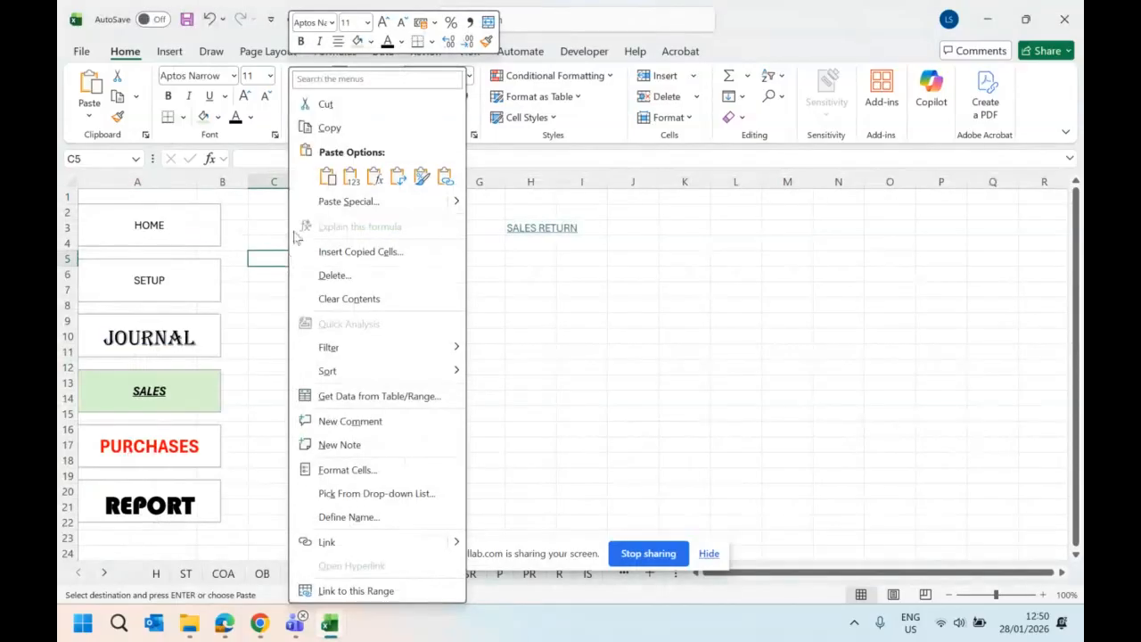
{"action": "left_click", "coordinate": [337, 177]}
- Clear the pasted date values in C7:C8
{"action": "left_click_drag", "start_coordinate": [276, 290], "coordinate": [374, 290]}
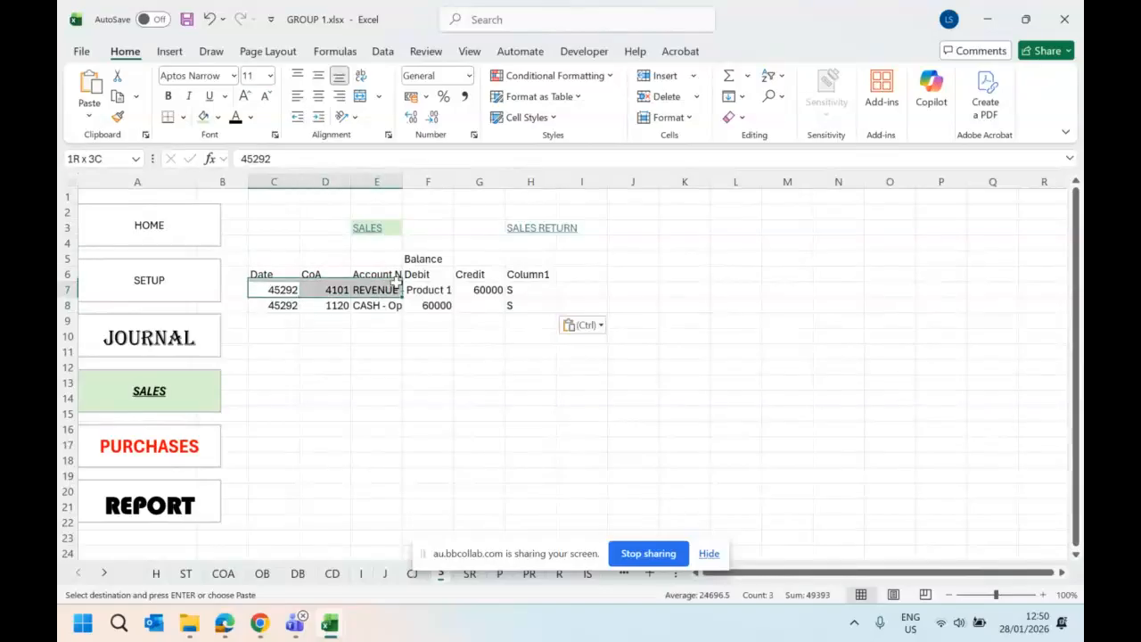
{"action": "left_click_drag", "start_coordinate": [276, 289], "coordinate": [288, 306]}
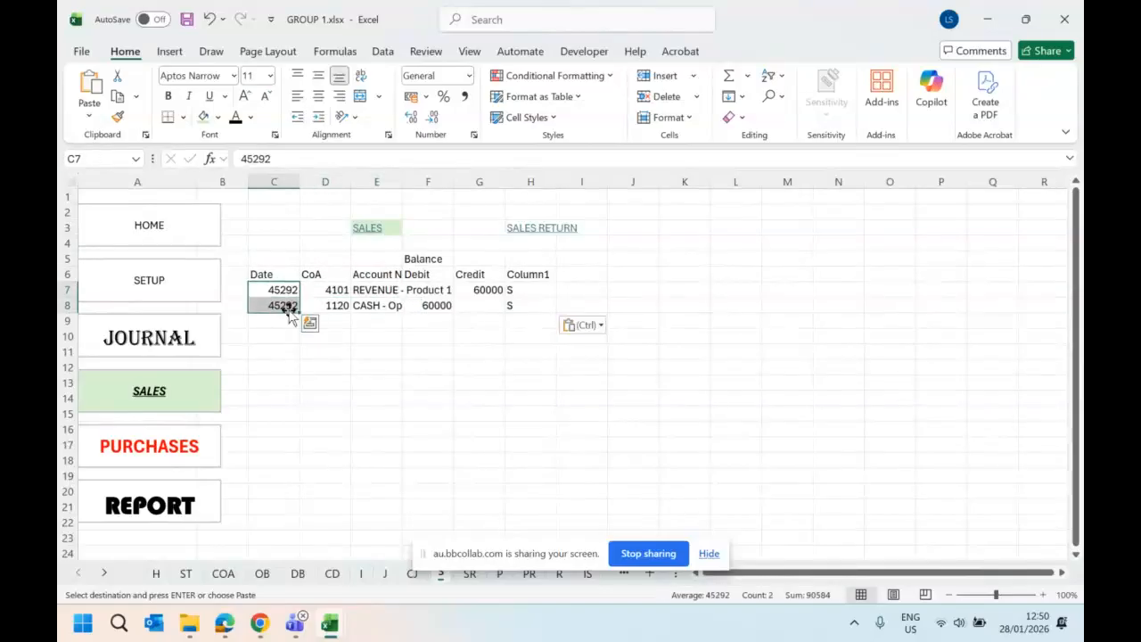
{"action": "key", "text": "Delete"}
- Copy the CoA drop-down cell D15 from the CJ sheet and paste it into D7 on the S sheet
{"action": "left_click", "coordinate": [315, 292]}
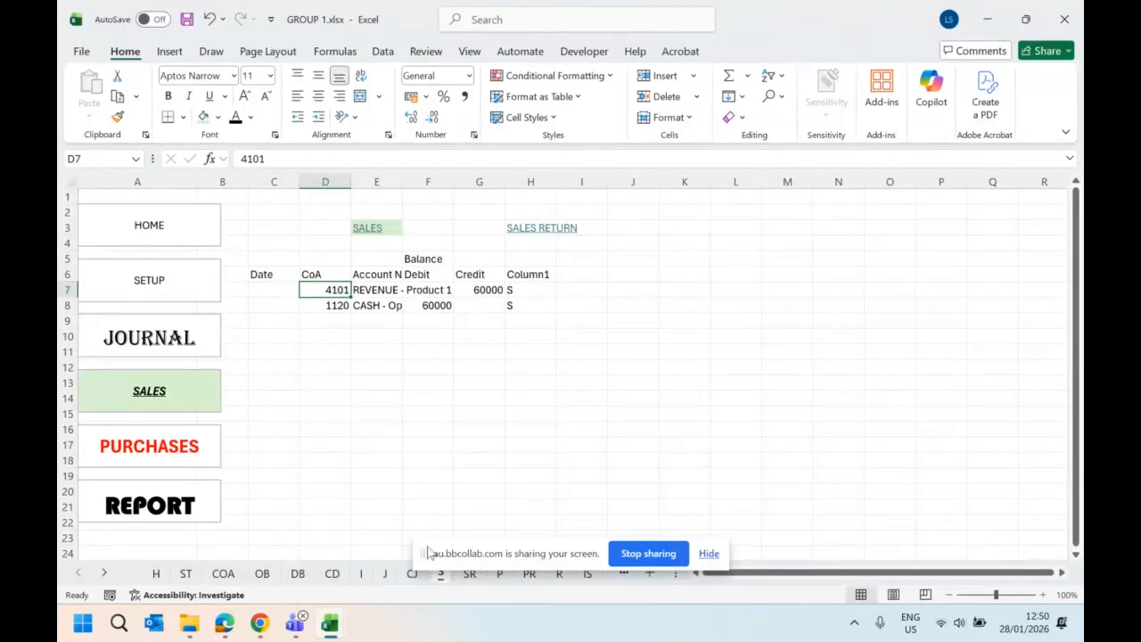
{"action": "left_click", "coordinate": [413, 579]}
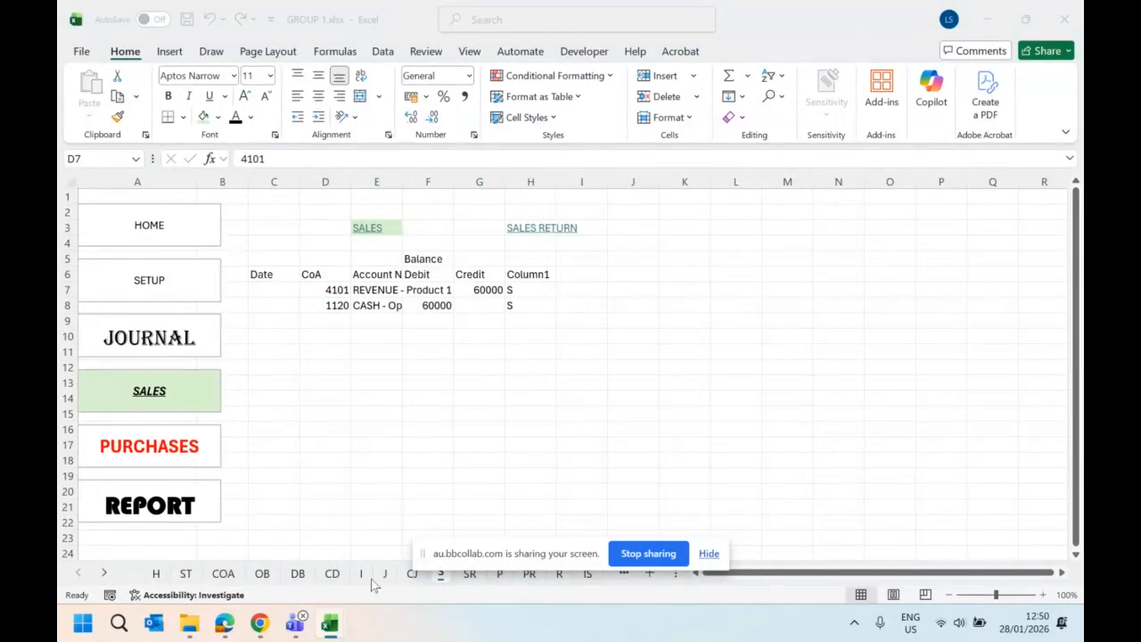
{"action": "left_click", "coordinate": [371, 580]}
{"action": "left_click_drag", "start_coordinate": [469, 560], "coordinate": [665, 538]}
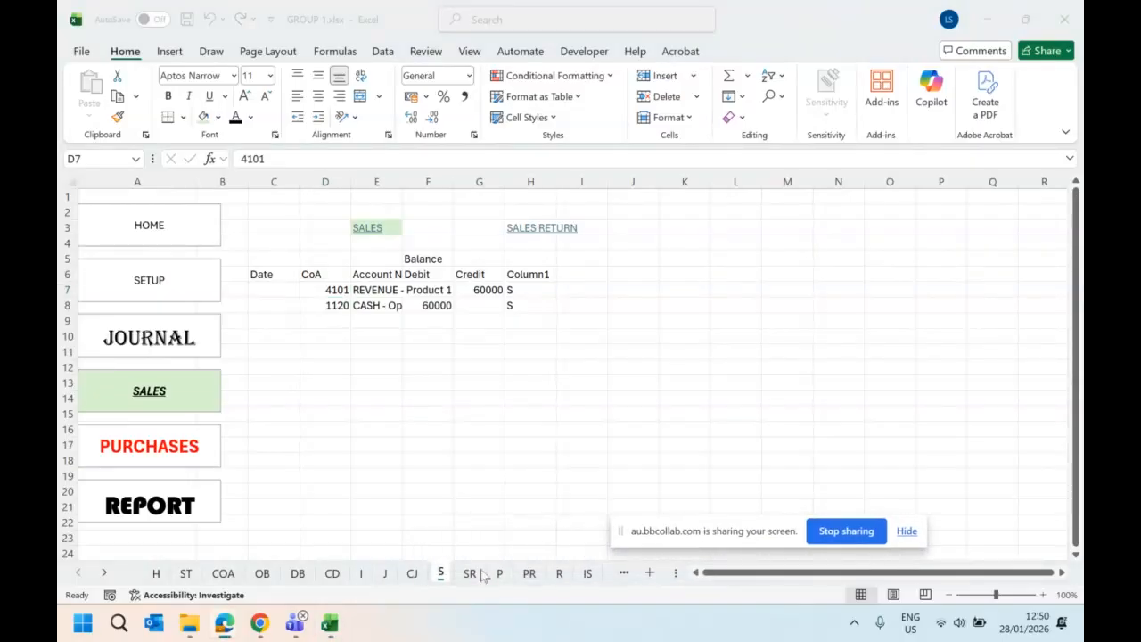
{"action": "left_click", "coordinate": [412, 575]}
{"action": "left_click", "coordinate": [412, 575]}
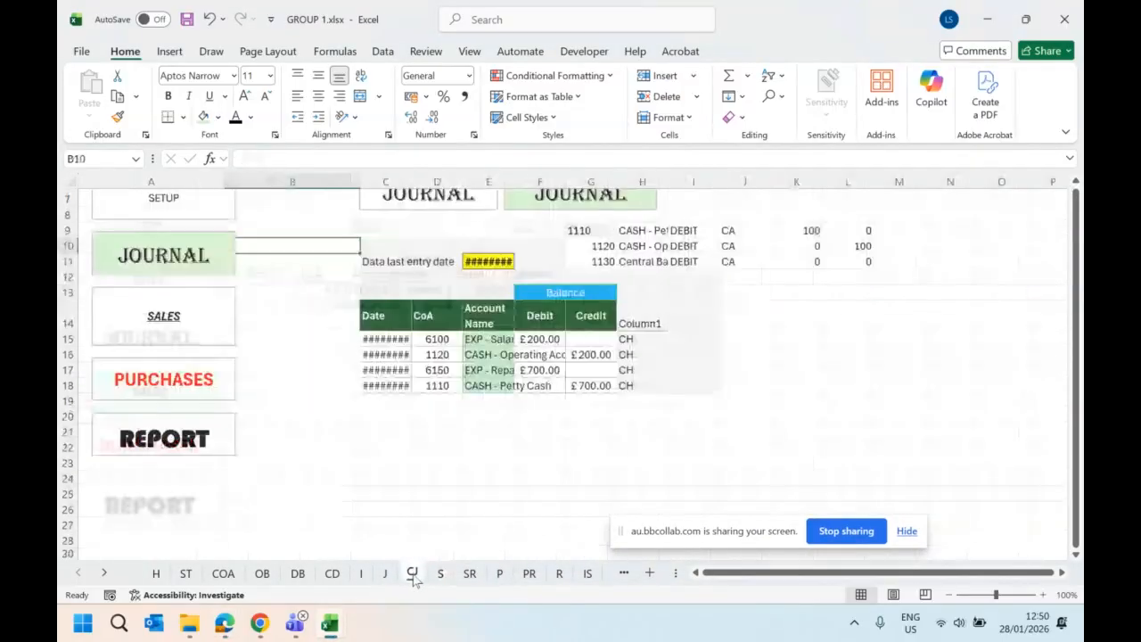
{"action": "left_click", "coordinate": [448, 339]}
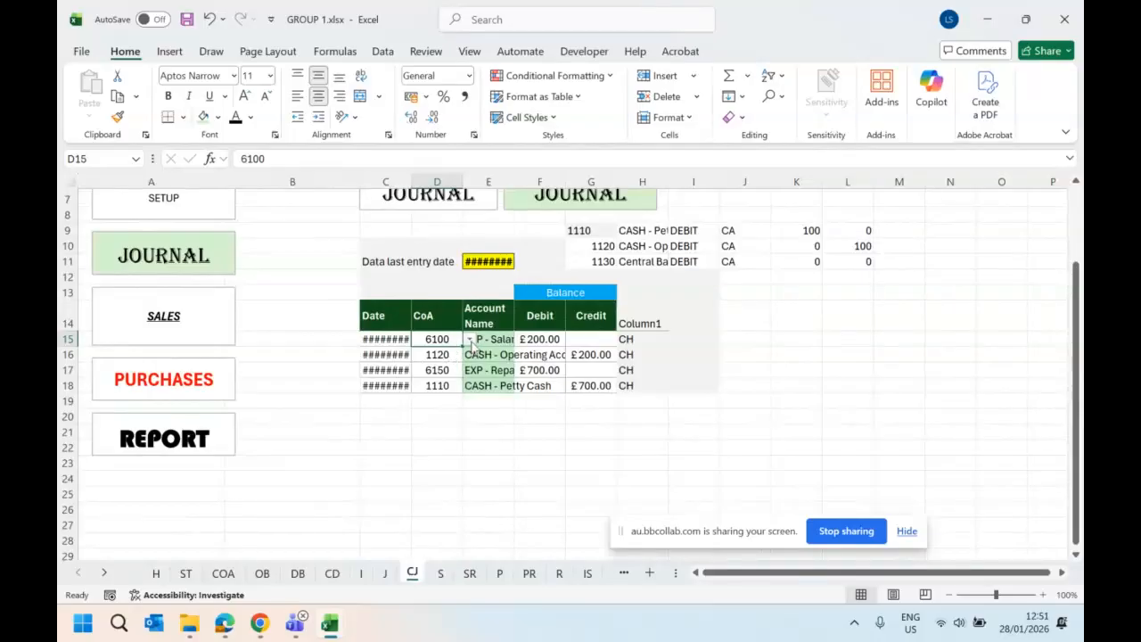
{"action": "key", "text": "ctrl+c"}
{"action": "left_click", "coordinate": [440, 573]}
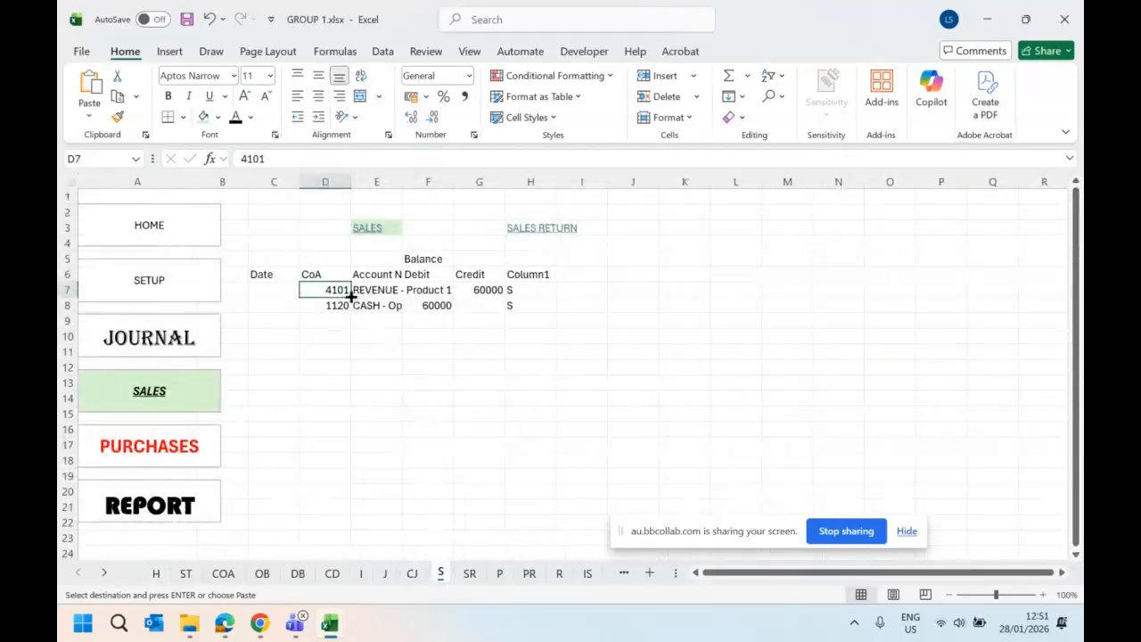
{"action": "key", "text": "ctrl+v"}
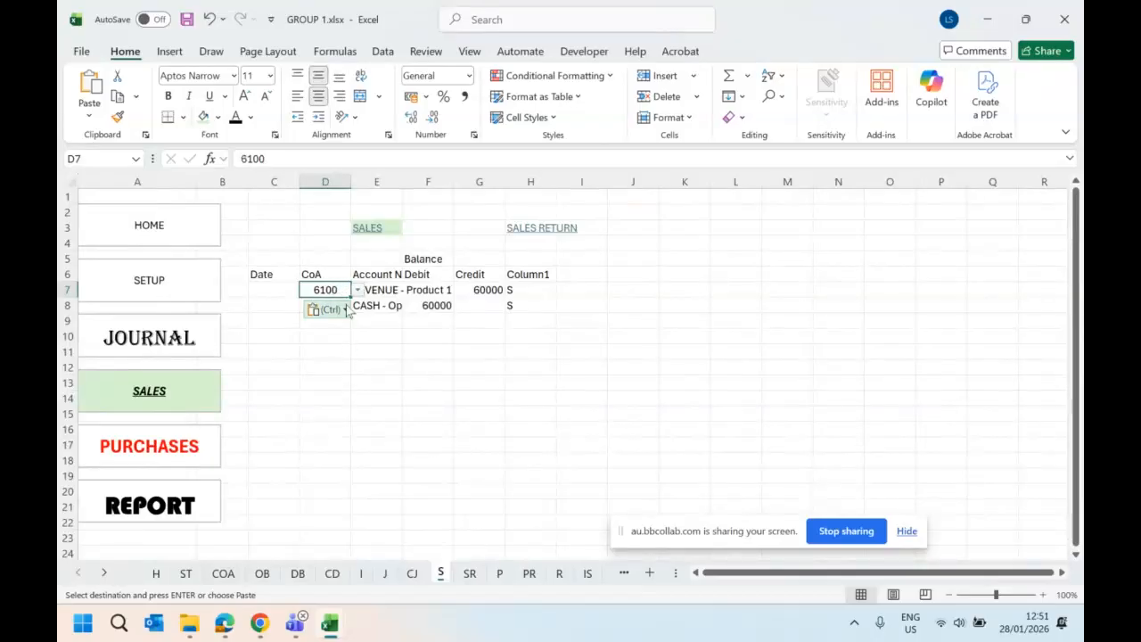
- Check the Account Name formula in cell E15 of the CJ sheet and return to the S sheet
{"action": "left_click", "coordinate": [381, 289]}
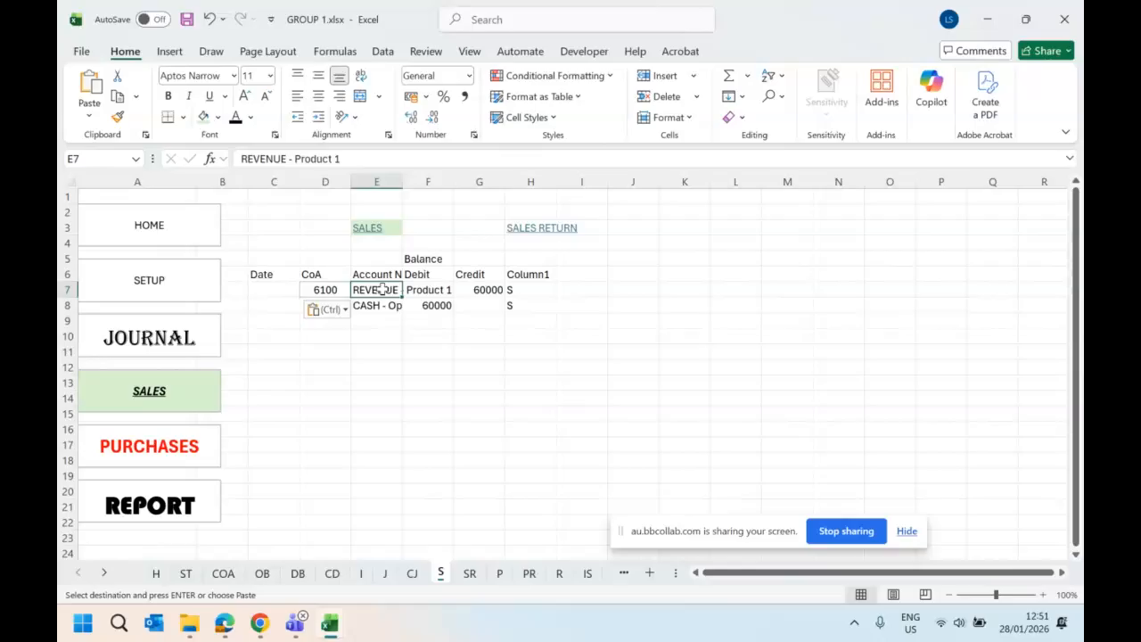
{"action": "left_click", "coordinate": [411, 573]}
{"action": "left_click", "coordinate": [504, 343]}
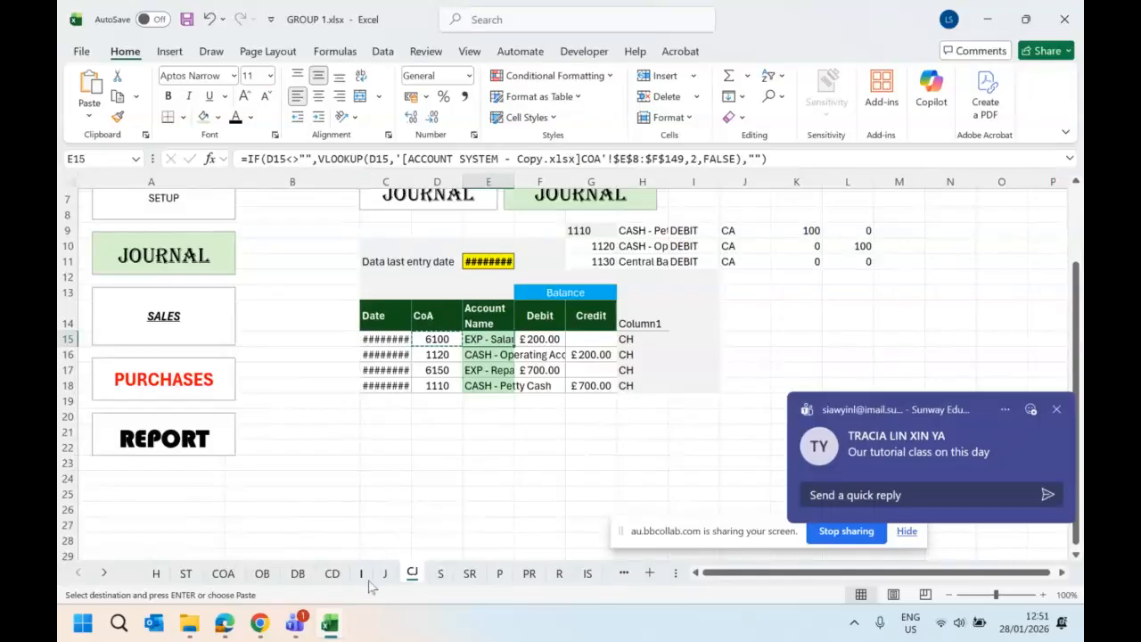
{"action": "left_click", "coordinate": [440, 573]}
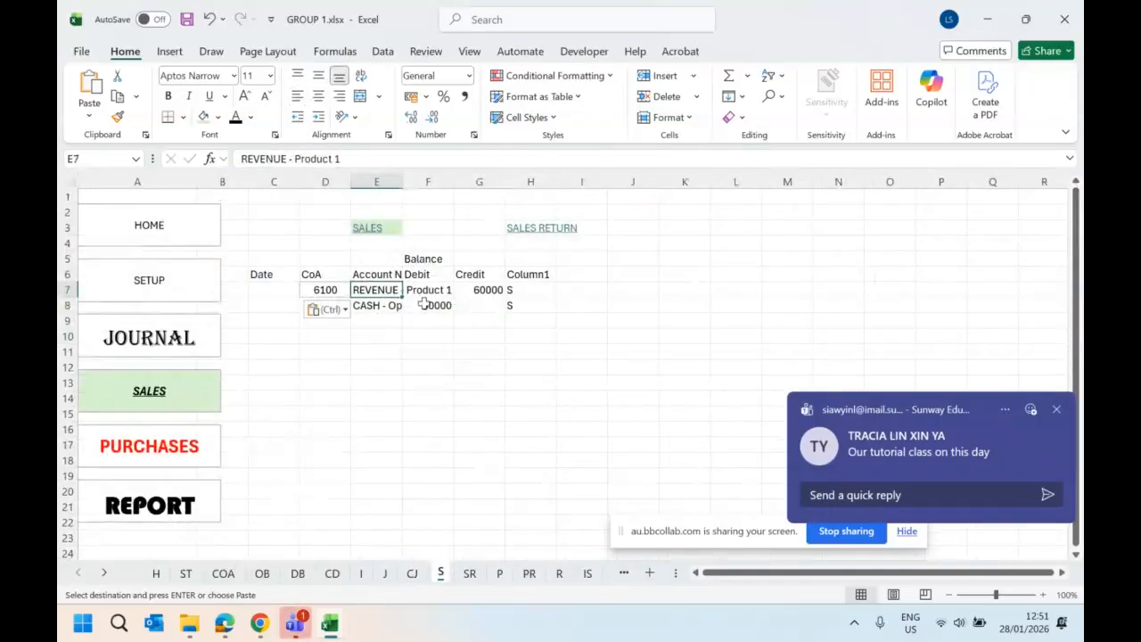
{"action": "type", "text": "=x"}
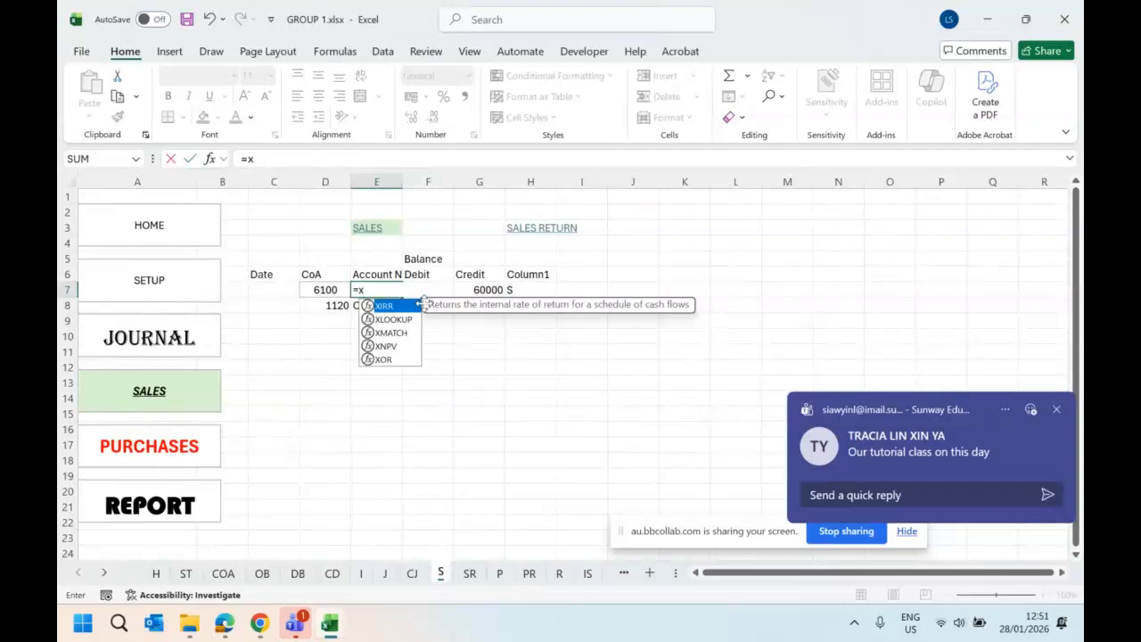
{"action": "double_click", "coordinate": [393, 318]}
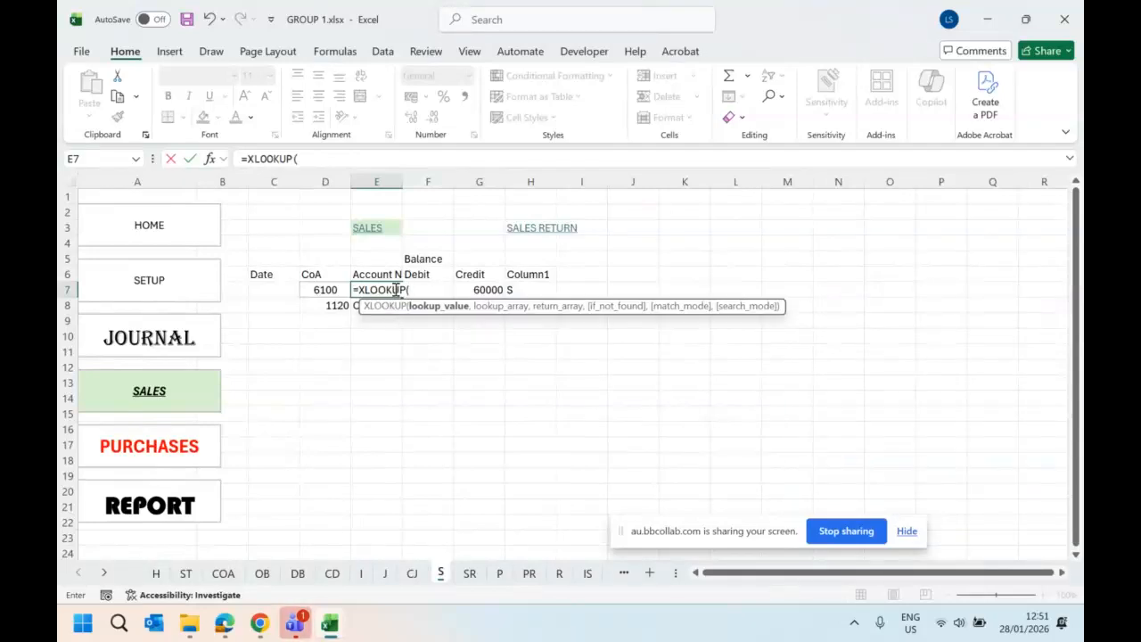
{"action": "left_click", "coordinate": [310, 290]}
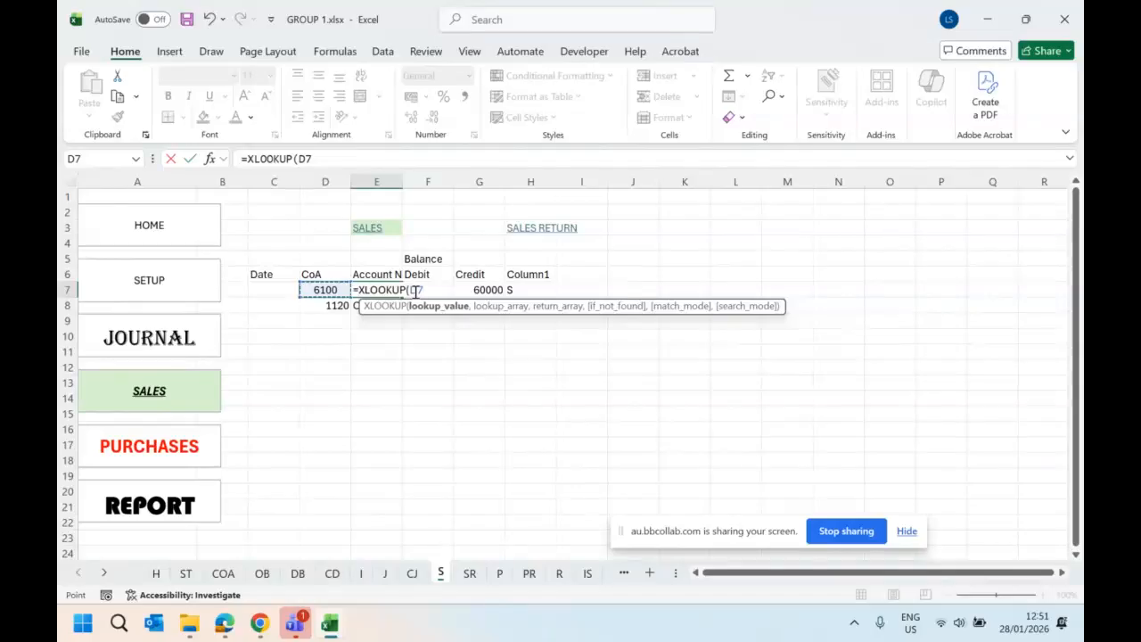
{"action": "key", "text": "BackSpace"}
{"action": "key", "text": "BackSpace"}
{"action": "key", "text": "BackSpace"}
{"action": "key", "text": "BackSpace"}
{"action": "key", "text": "BackSpace"}
{"action": "key", "text": "BackSpace"}
{"action": "key", "text": "BackSpace"}
{"action": "key", "text": "BackSpace"}
{"action": "key", "text": "BackSpace"}
{"action": "key", "text": "BackSpace"}
{"action": "key", "text": "BackSpace"}
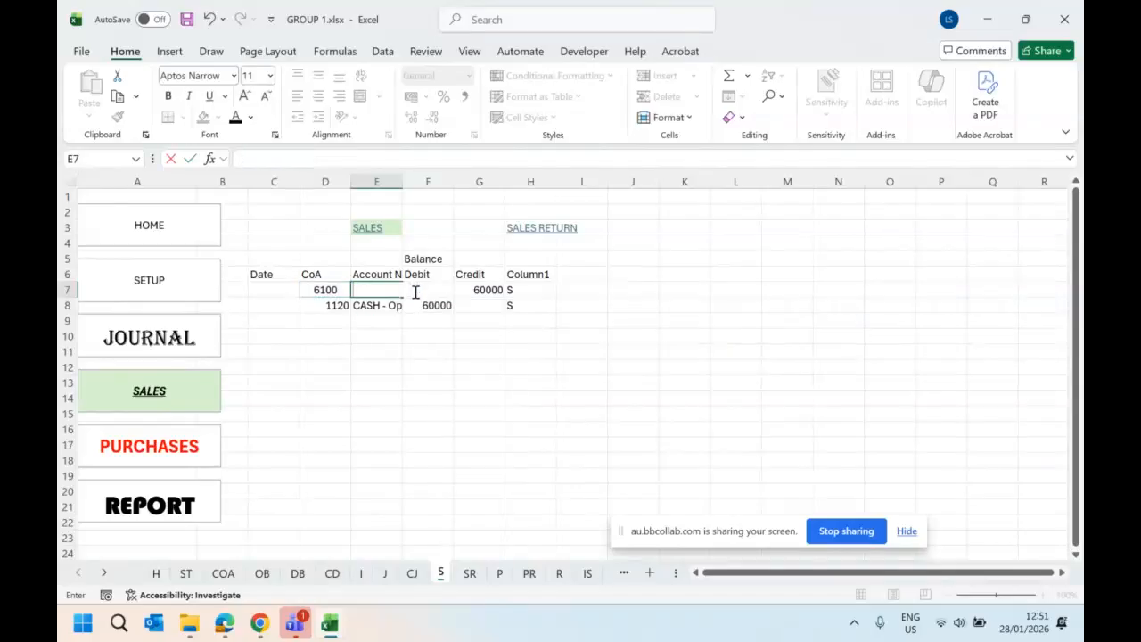
{"action": "key", "text": "Return"}
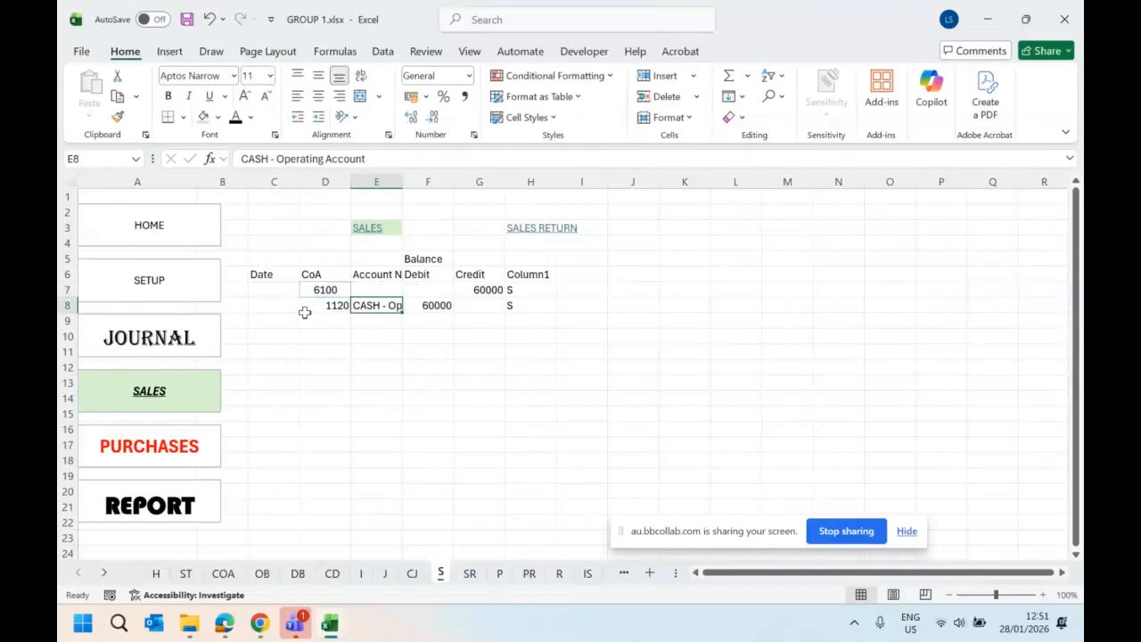
- Clear the second entry in row 8 and convert C6:H7 into a table with headers
{"action": "left_click_drag", "start_coordinate": [304, 312], "coordinate": [567, 306]}
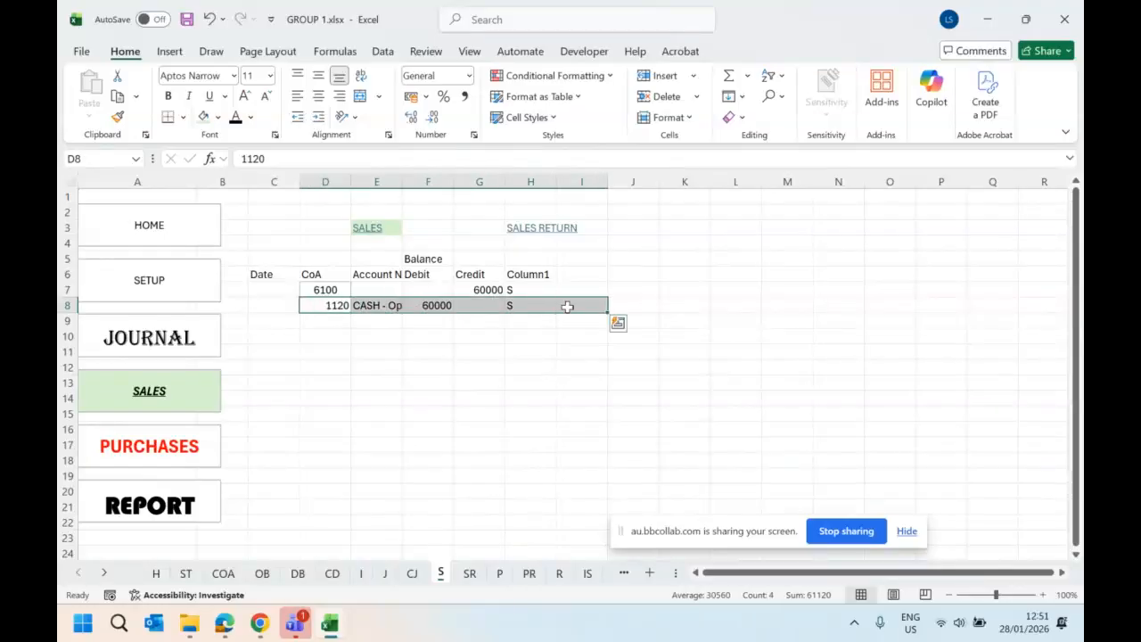
{"action": "key", "text": "Delete"}
{"action": "left_click_drag", "start_coordinate": [274, 275], "coordinate": [539, 289]}
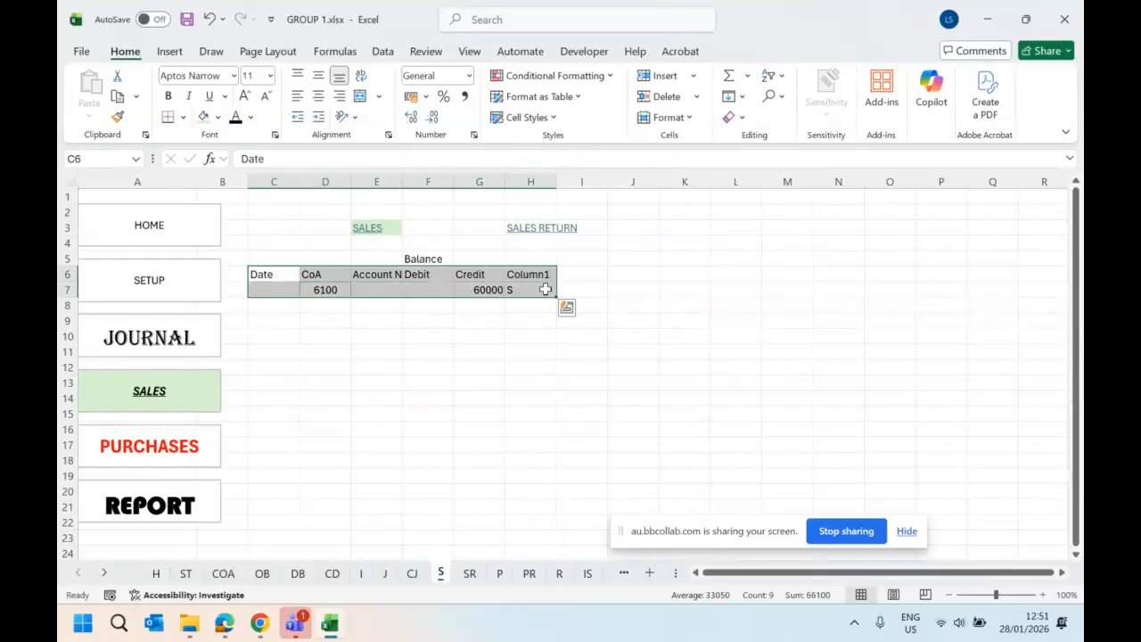
{"action": "left_click", "coordinate": [170, 51]}
{"action": "left_click", "coordinate": [207, 89]}
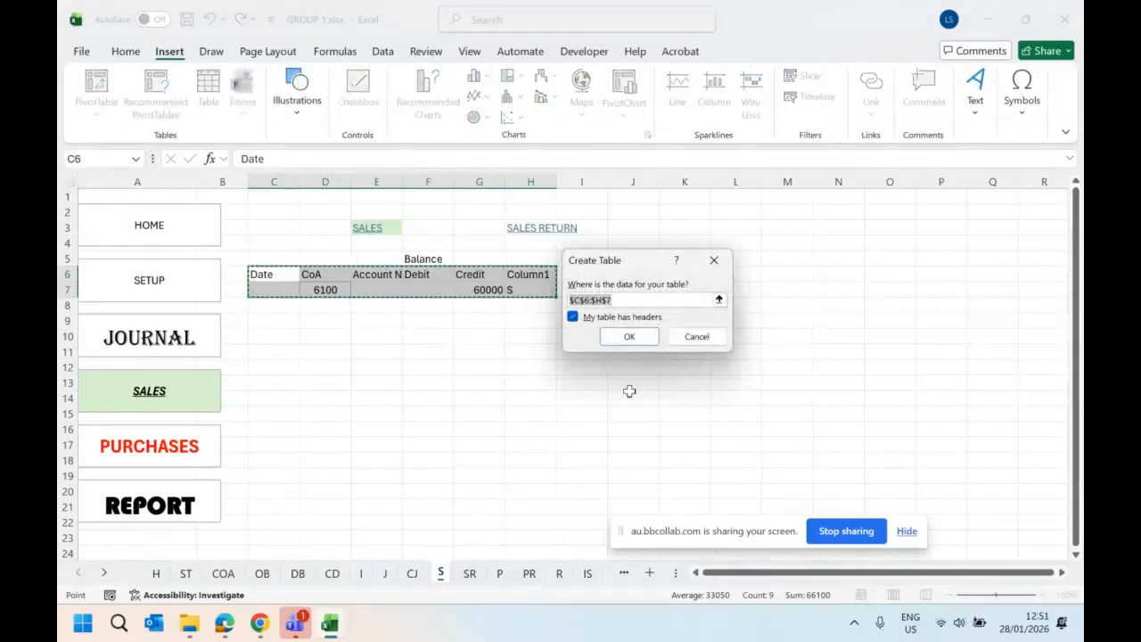
{"action": "left_click", "coordinate": [644, 338]}
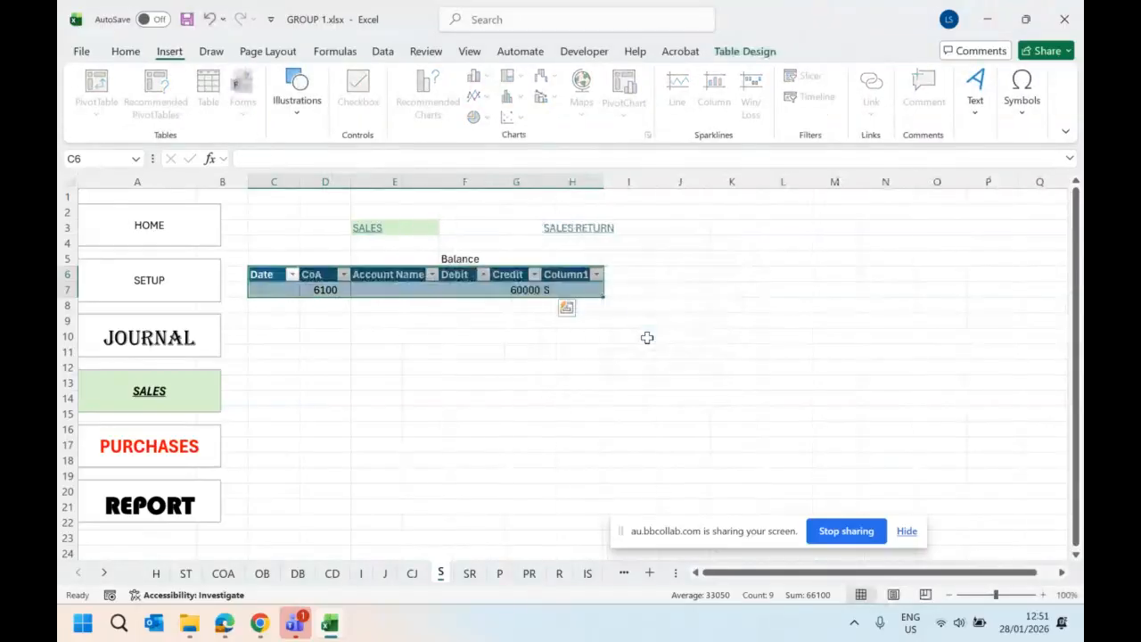
- Start an XLOOKUP formula in Account Name cell E7, using the row's CoA cell D7 as the lookup value
{"action": "left_click", "coordinate": [391, 277]}
{"action": "left_click", "coordinate": [392, 291]}
{"action": "type", "text": "=xl"}
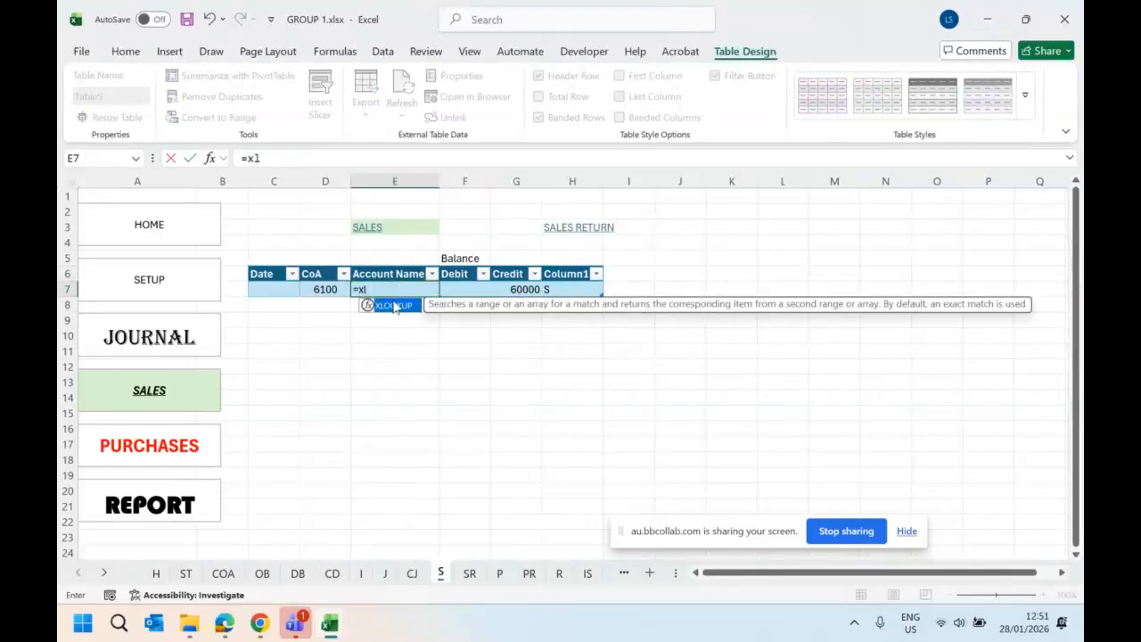
{"action": "double_click", "coordinate": [395, 305]}
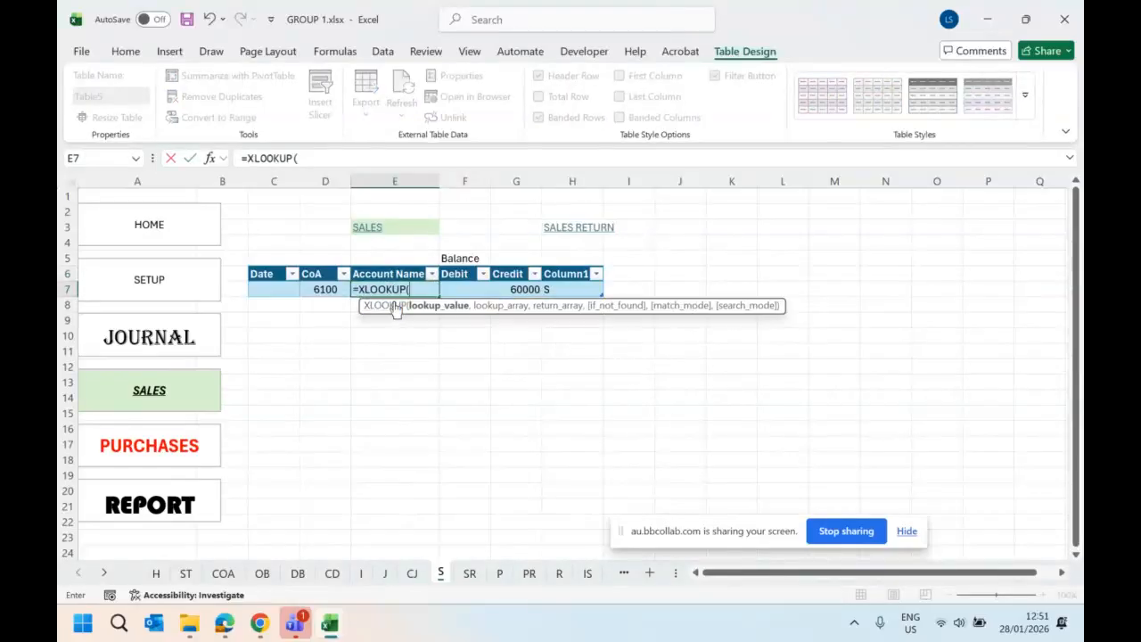
{"action": "left_click", "coordinate": [324, 289]}
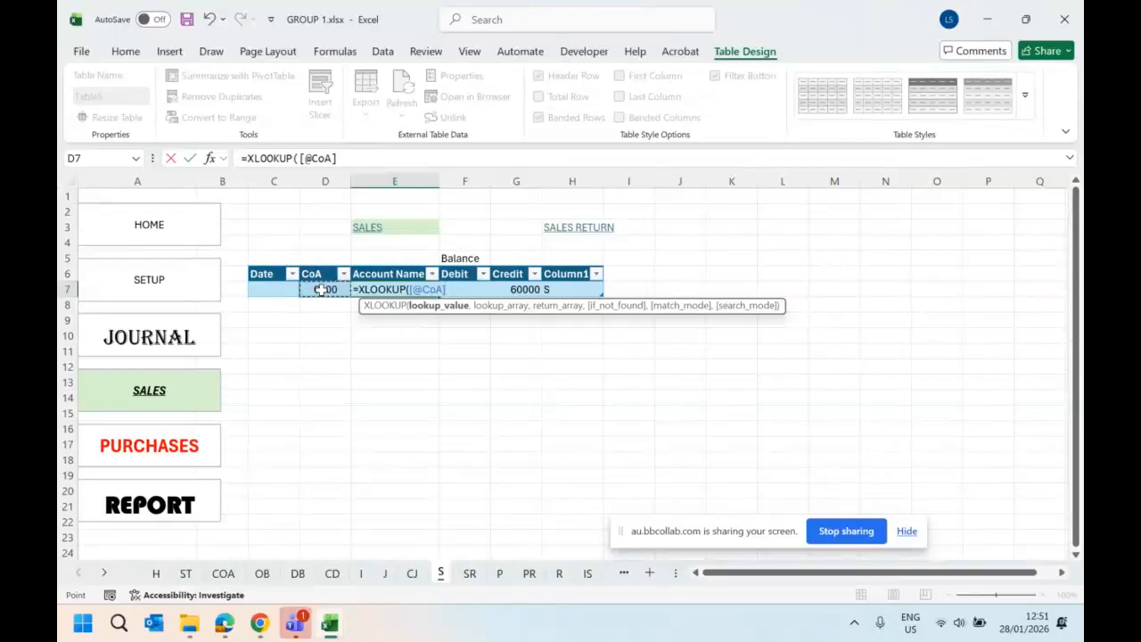
{"action": "left_click", "coordinate": [388, 158]}
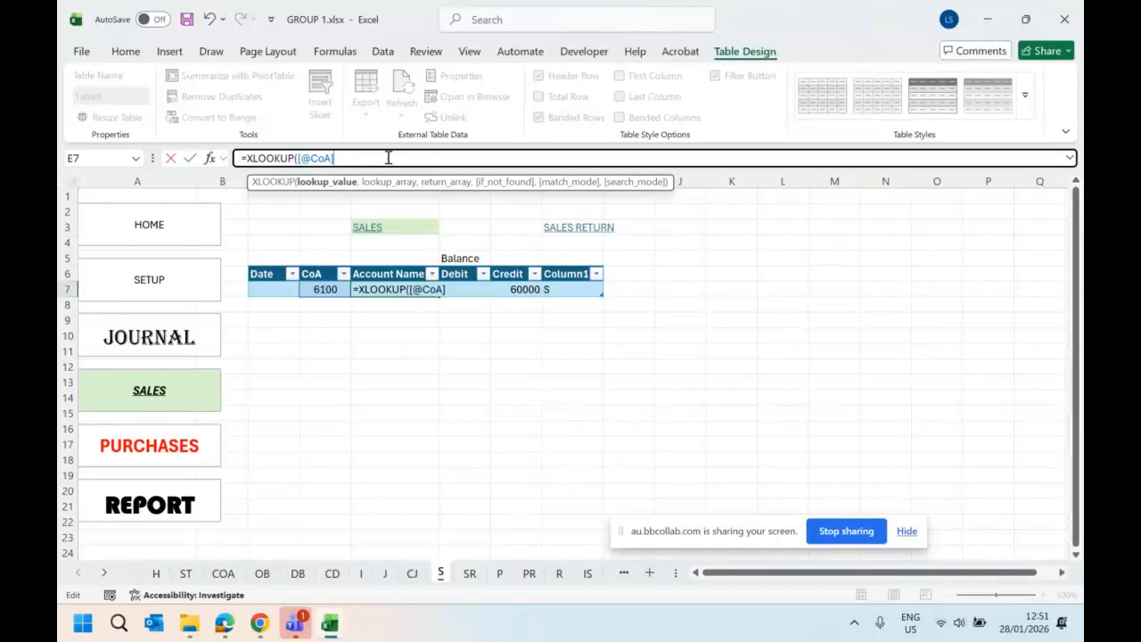
{"action": "type", "text": ","}
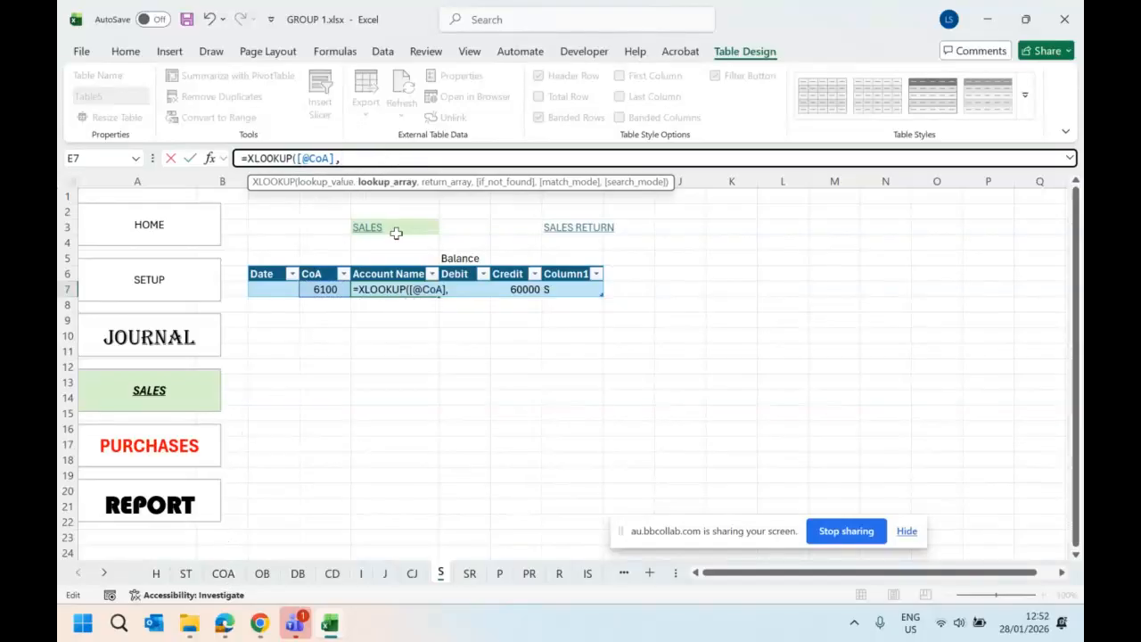
- Set the XLOOKUP lookup array to the Account # column, B6:B73, of the table on the COA sheet
{"action": "left_click", "coordinate": [316, 182]}
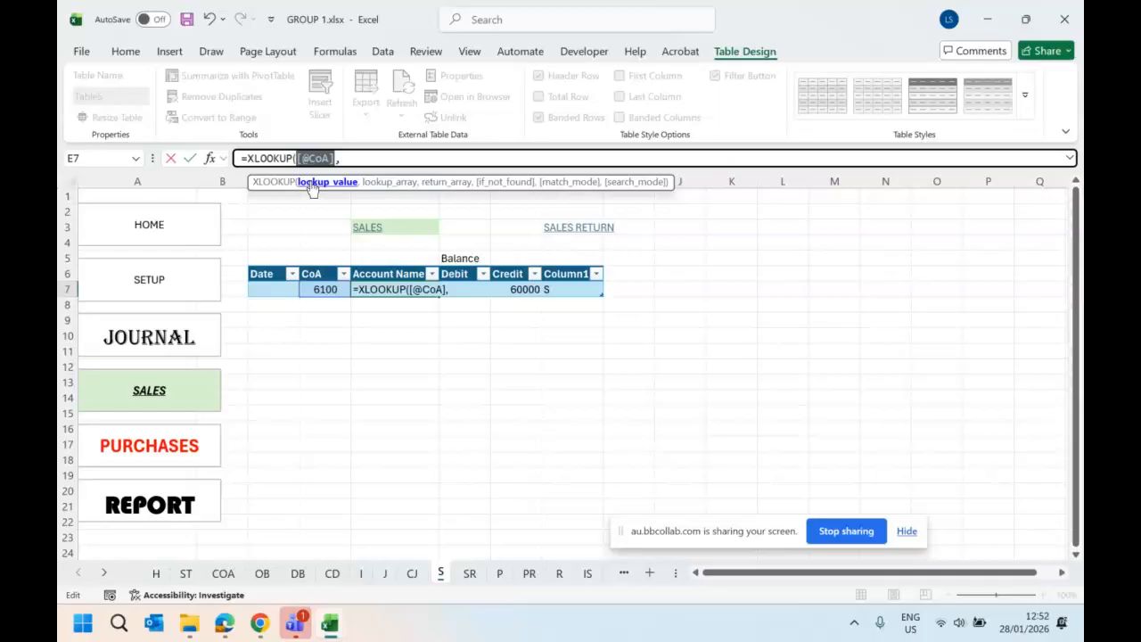
{"action": "left_click", "coordinate": [334, 289]}
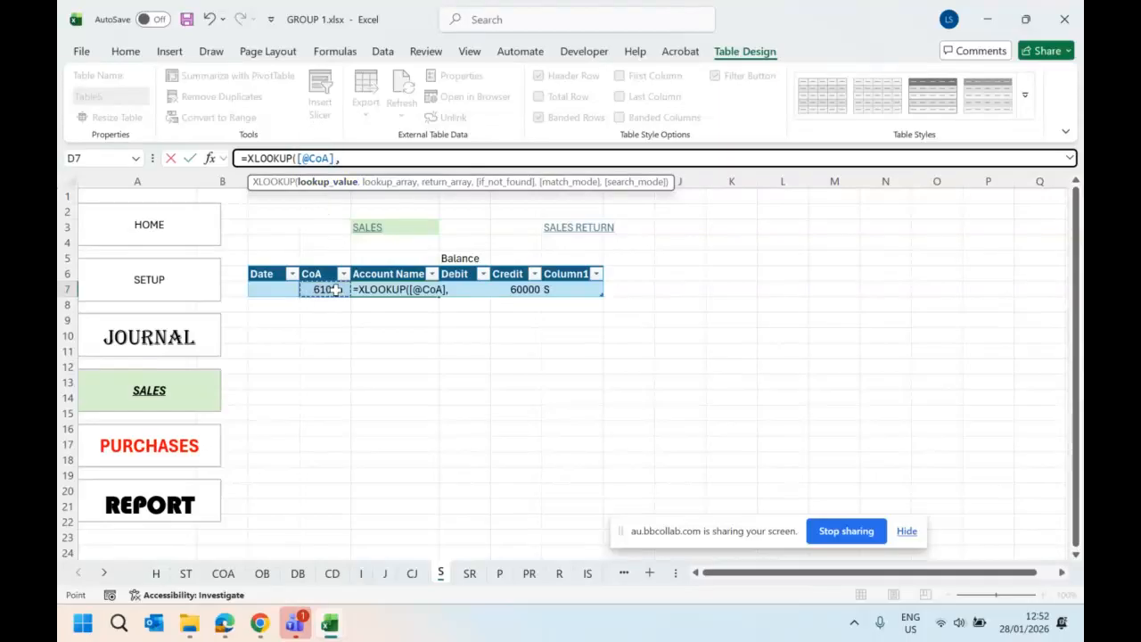
{"action": "left_click", "coordinate": [383, 184]}
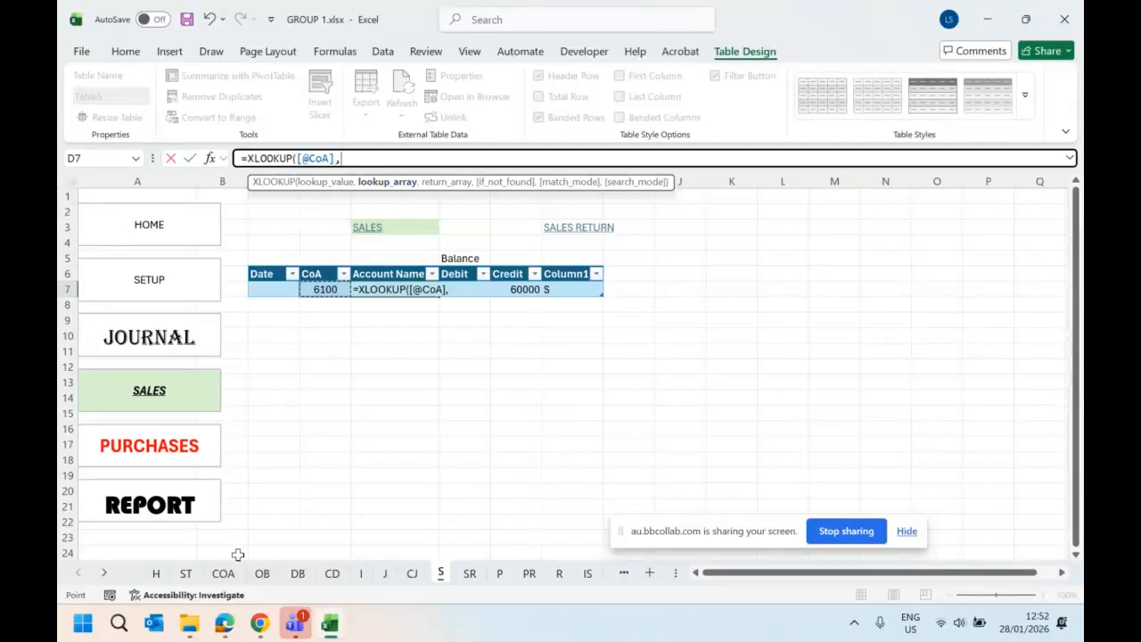
{"action": "left_click", "coordinate": [223, 573]}
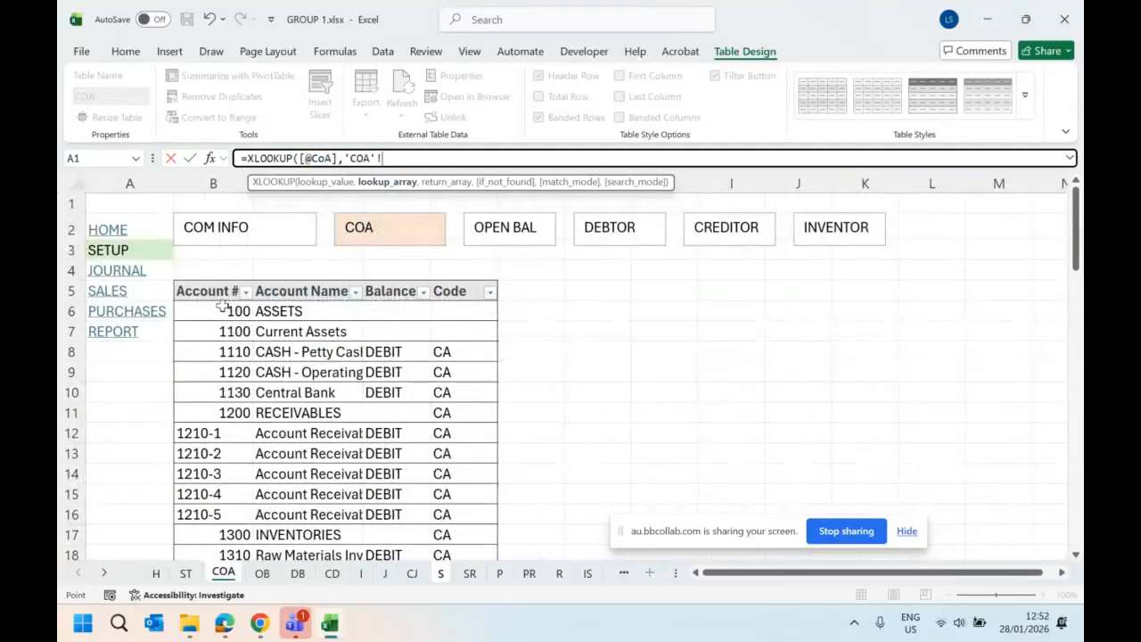
{"action": "left_click_drag", "start_coordinate": [229, 311], "coordinate": [215, 526]}
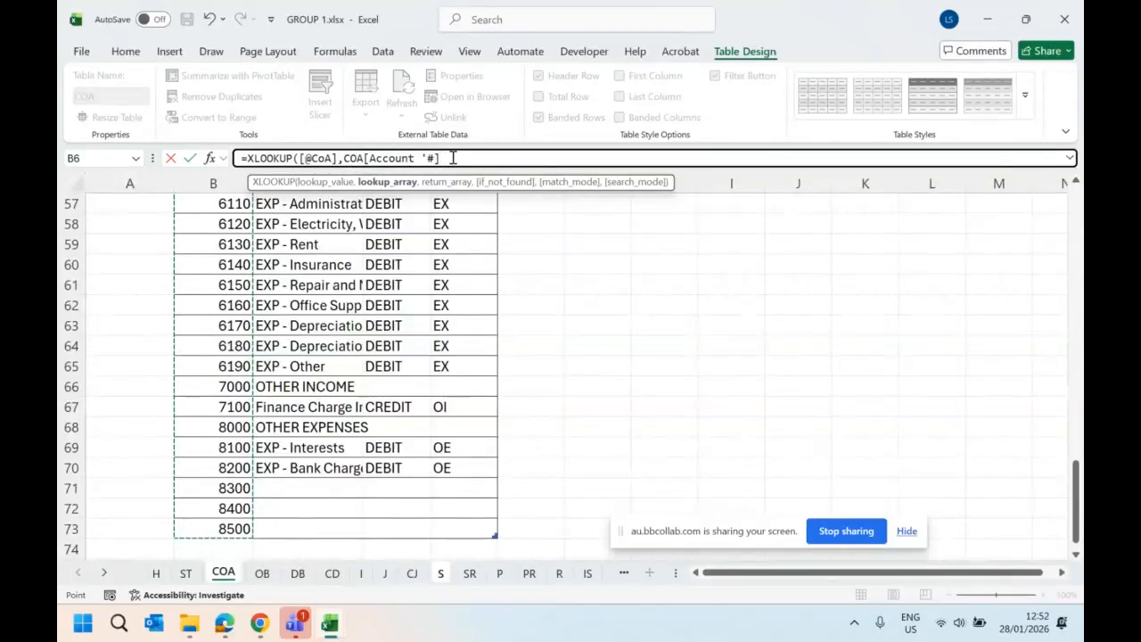
{"action": "type", "text": ","}
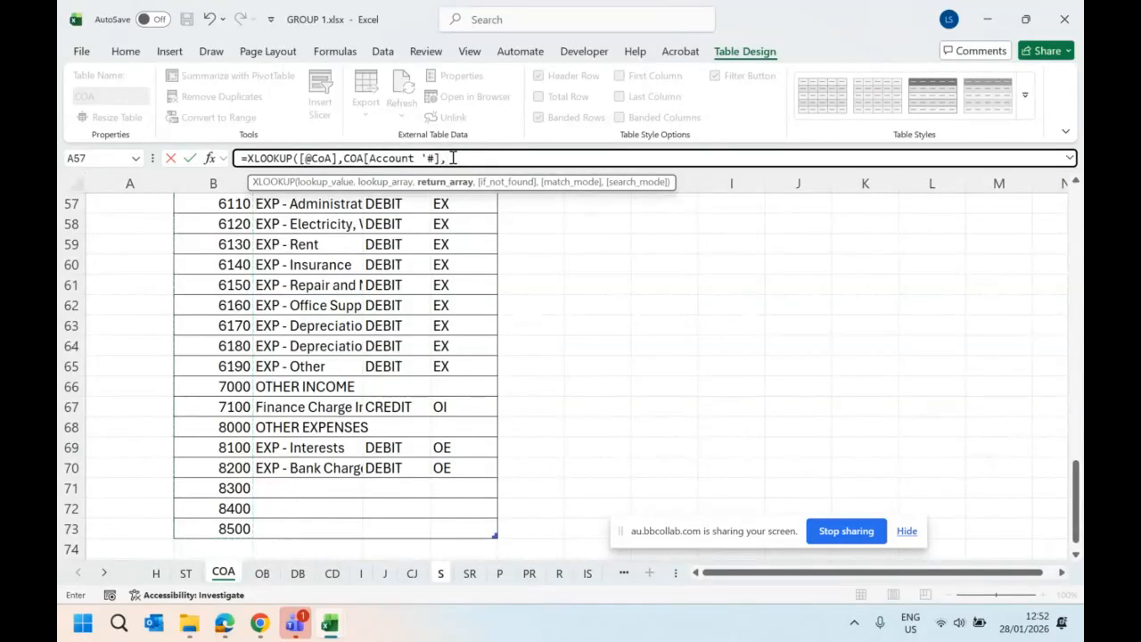
- Set the XLOOKUP return array to the COA table's Account Name column, C6:C73, and complete the formula in E7
{"action": "left_click", "coordinate": [388, 182]}
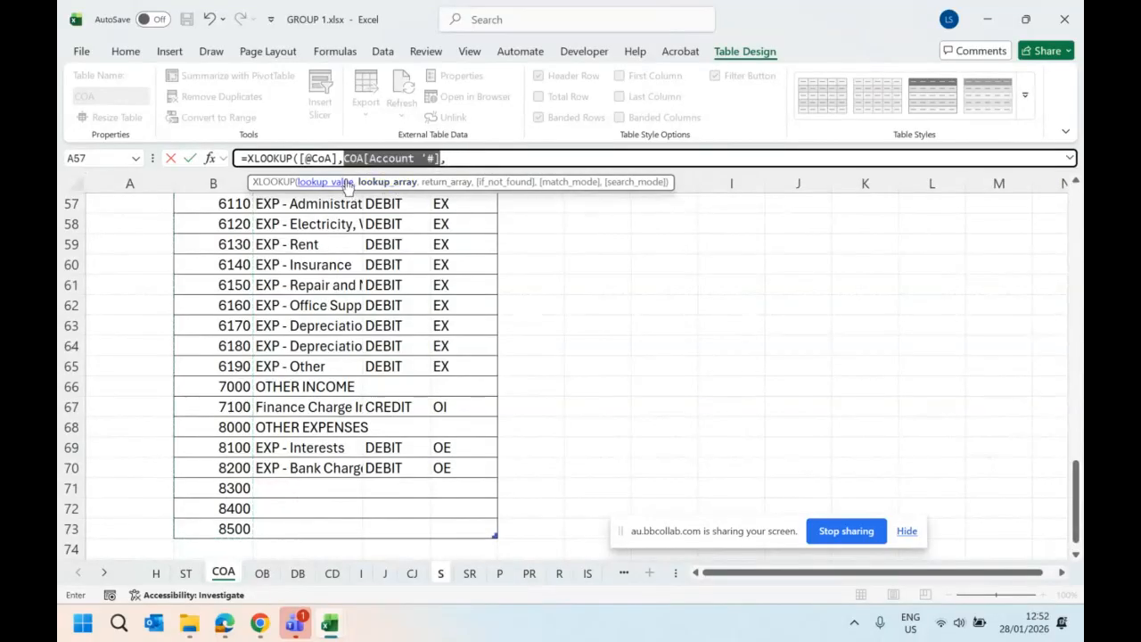
{"action": "left_click", "coordinate": [328, 182]}
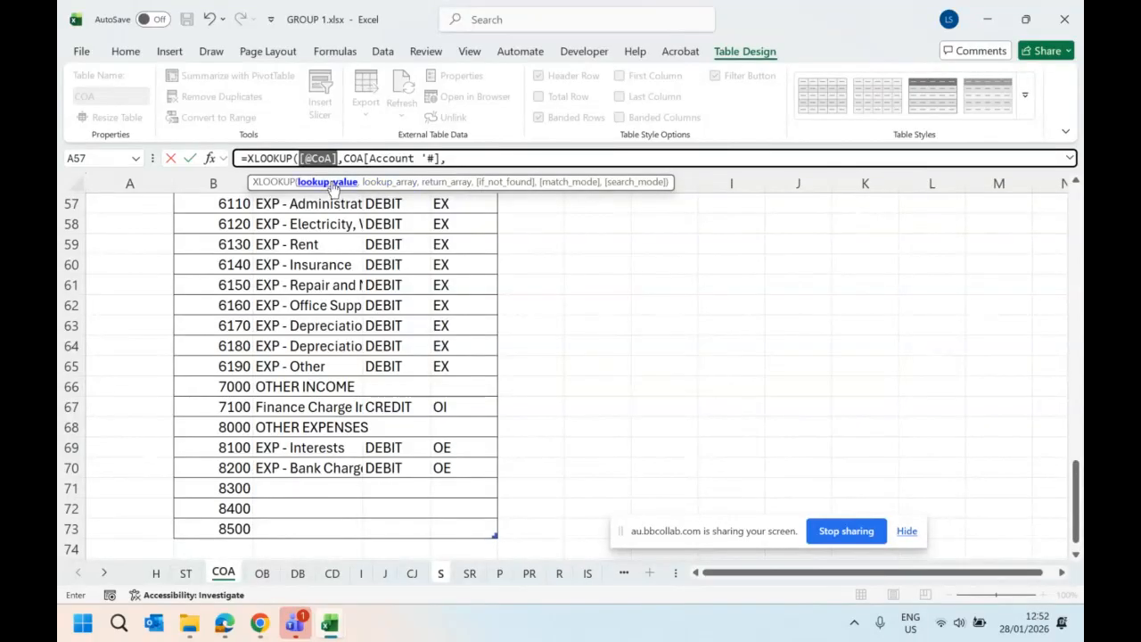
{"action": "left_click", "coordinate": [378, 183]}
{"action": "left_click", "coordinate": [443, 184]}
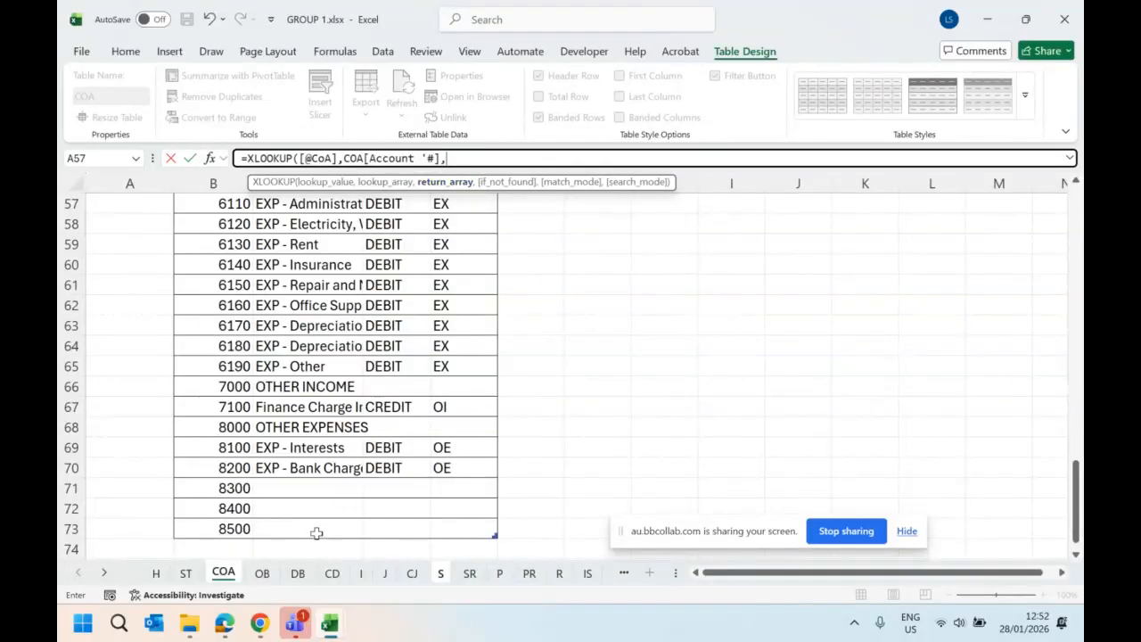
{"action": "left_click_drag", "start_coordinate": [314, 528], "coordinate": [316, 303]}
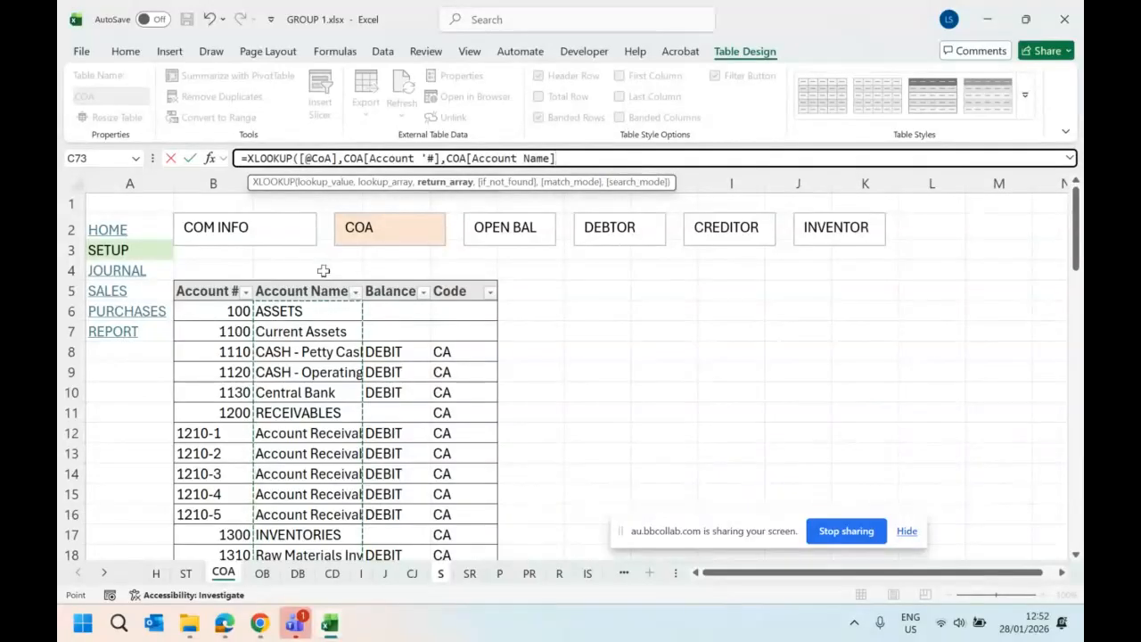
{"action": "key", "text": "Return"}
{"action": "left_click", "coordinate": [374, 289]}
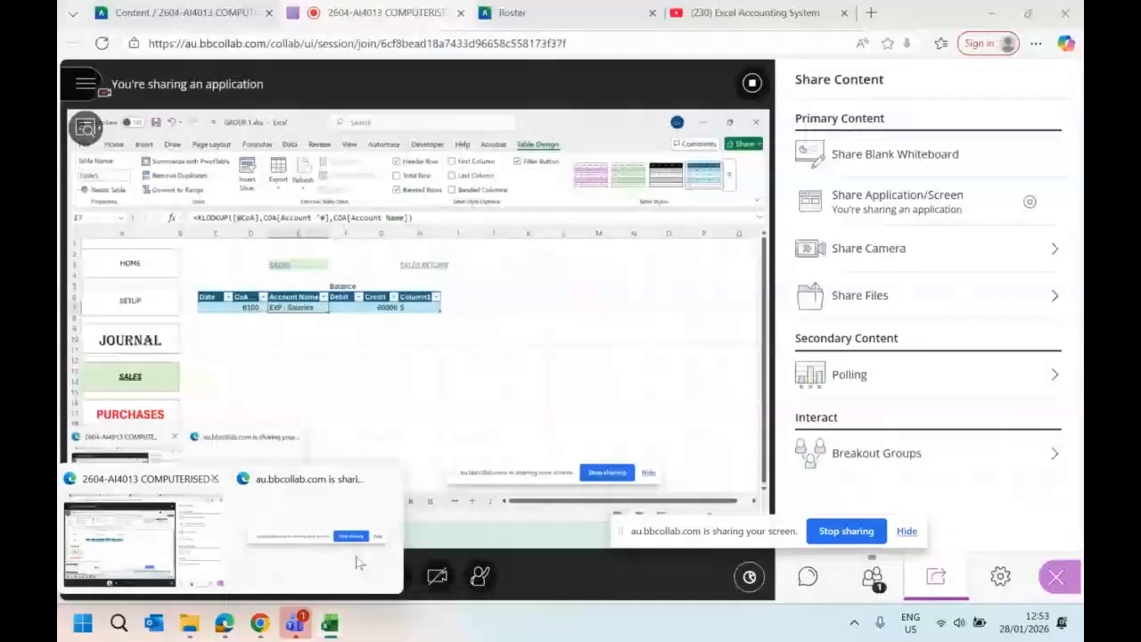
- Check the chart of accounts table on the COA sheet, return to the S sheet and review the formula in E7
{"action": "left_click", "coordinate": [467, 441]}
{"action": "left_click", "coordinate": [233, 574]}
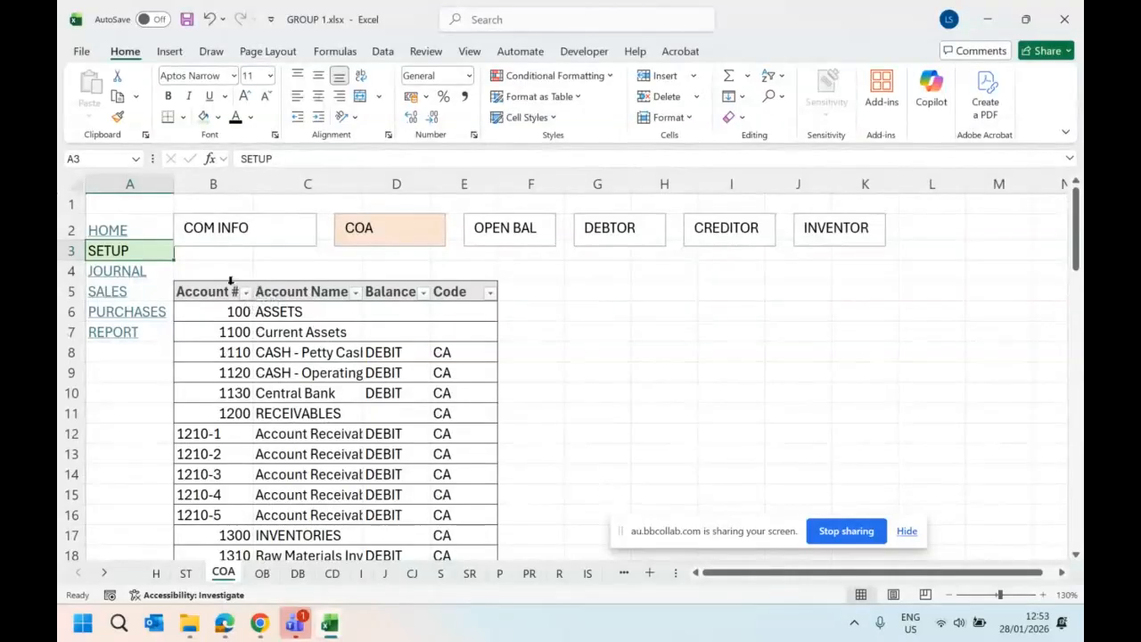
{"action": "left_click", "coordinate": [169, 51]}
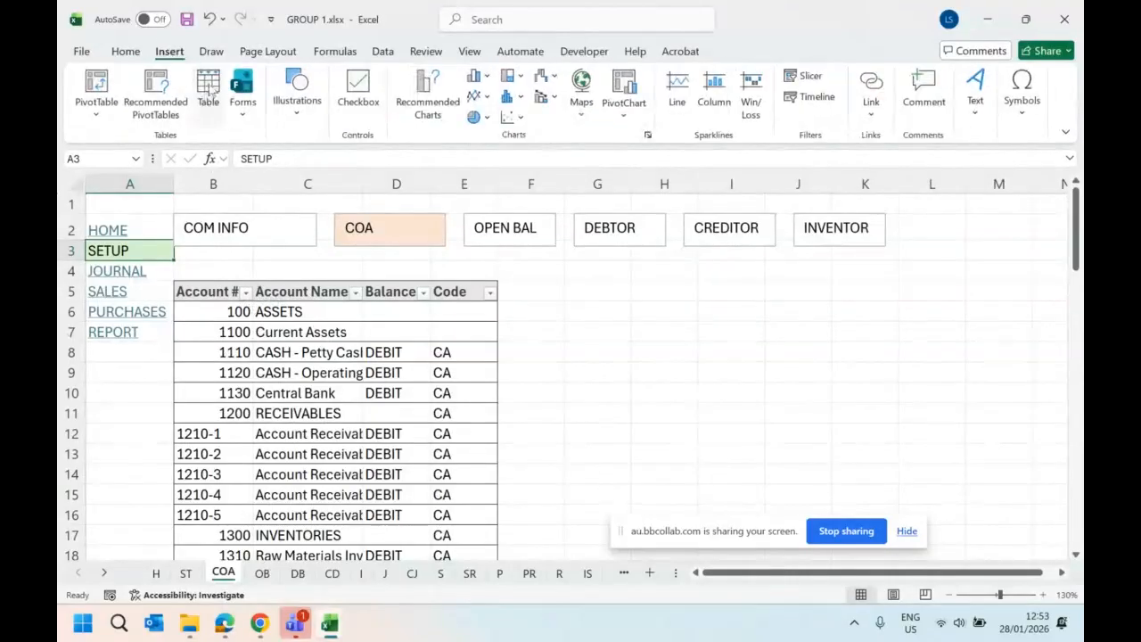
{"action": "left_click", "coordinate": [264, 392]}
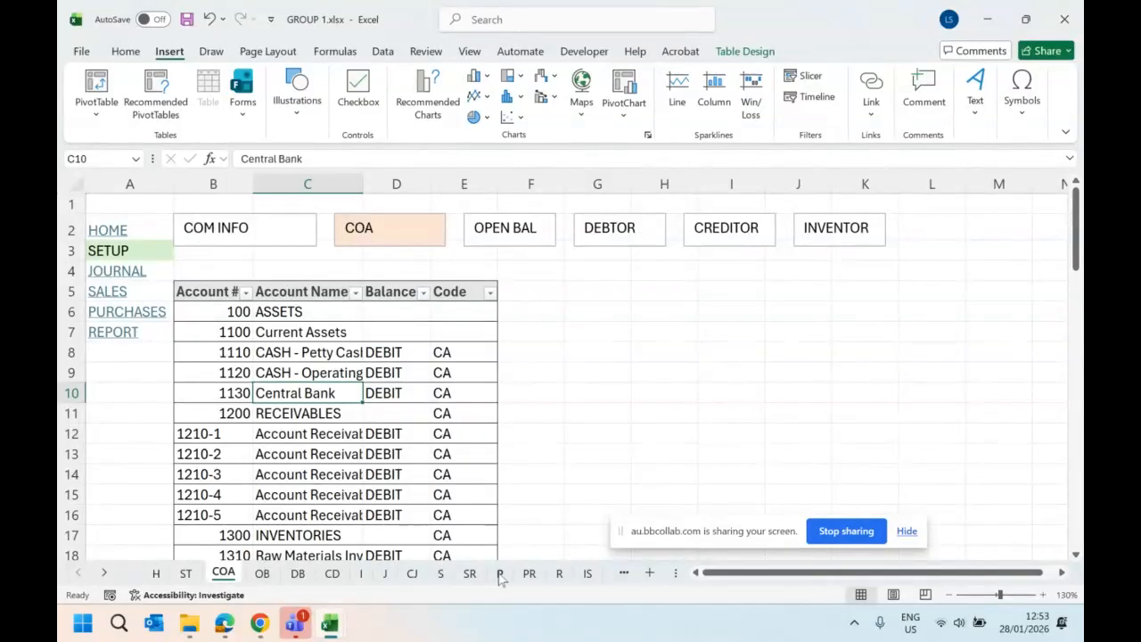
{"action": "left_click", "coordinate": [441, 573]}
{"action": "left_click", "coordinate": [402, 287]}
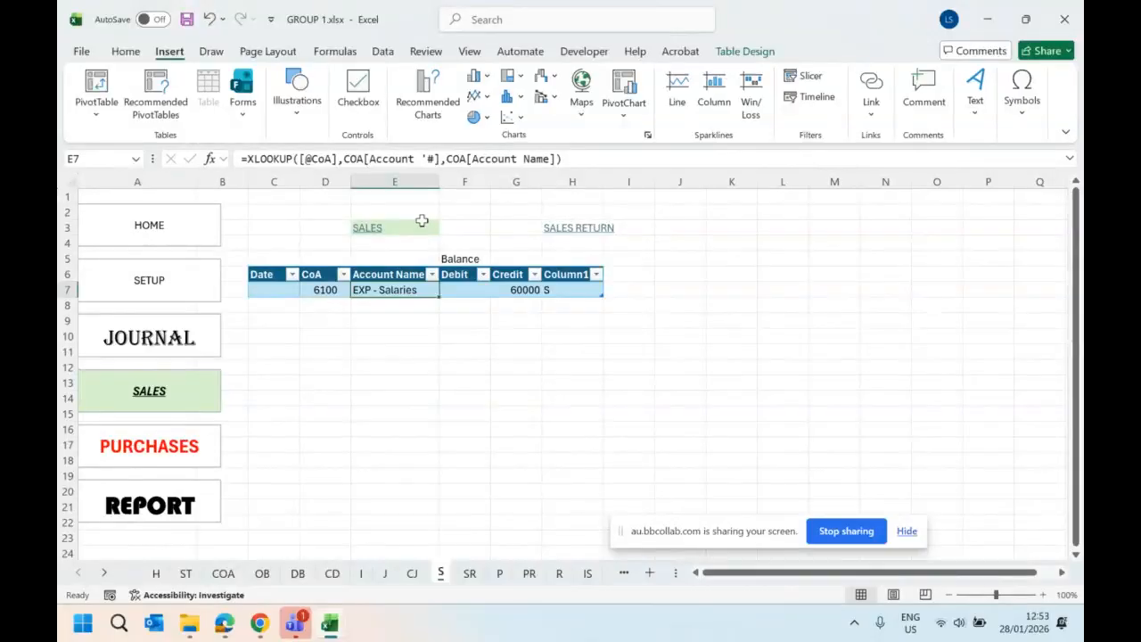
- Enter the dates 01-Jan in C7 and 02-Jan in C8 of the sales table
{"action": "left_click", "coordinate": [272, 288]}
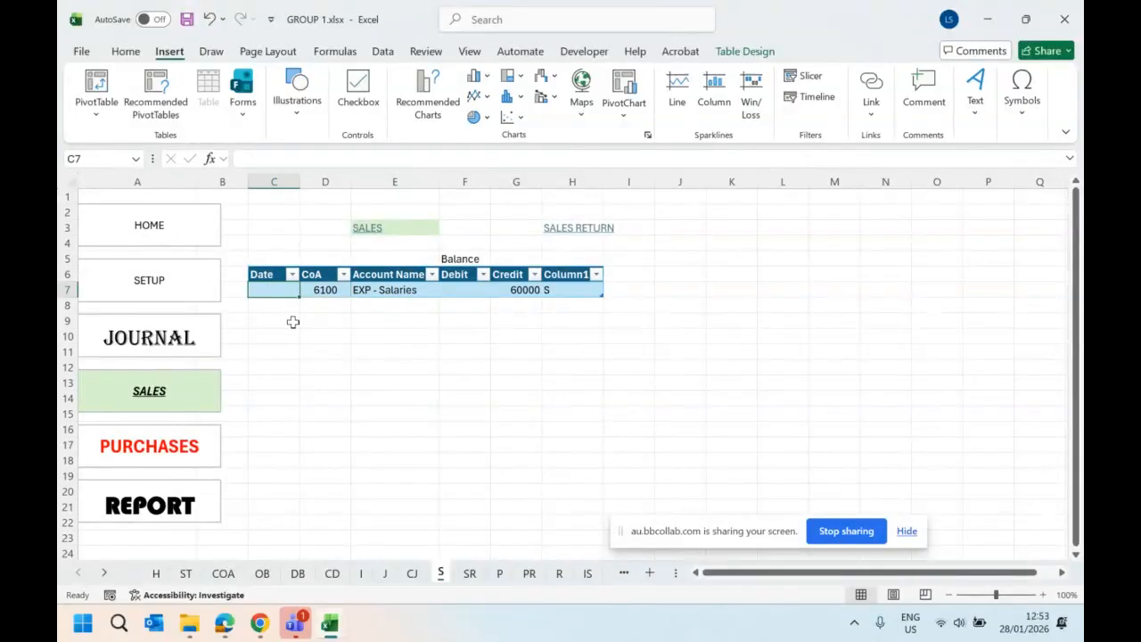
{"action": "type", "text": "1/1"}
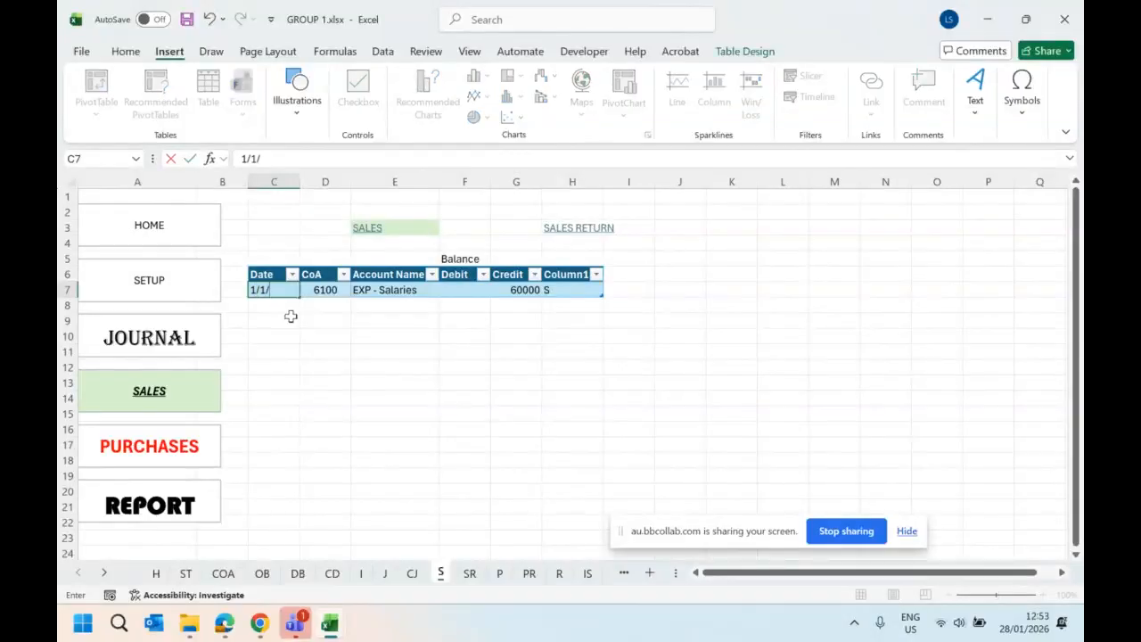
{"action": "key", "text": "Return"}
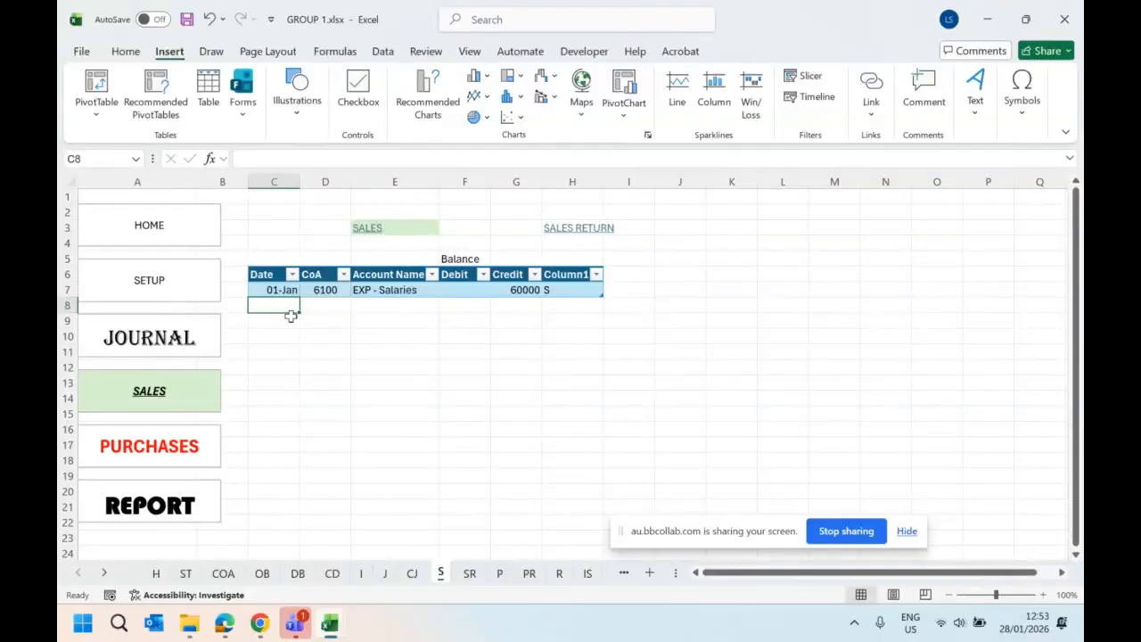
{"action": "type", "text": "2/1"}
{"action": "key", "text": "Return"}
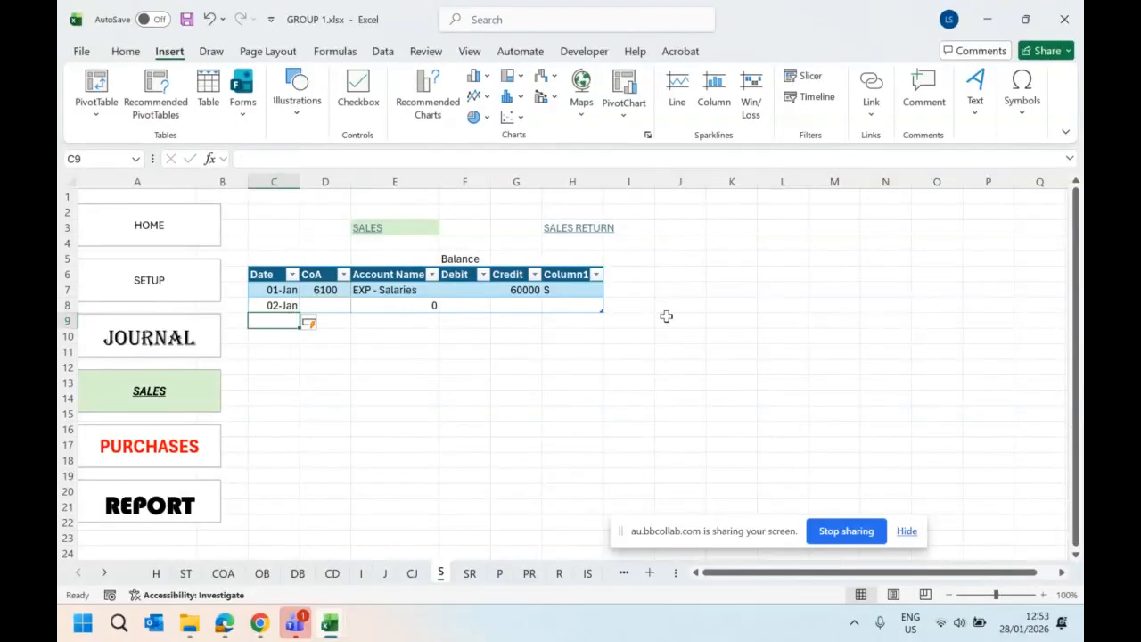
- Replace the Balance label in F5 with the start of an IF formula that sums the sales table's Debit column
{"action": "left_click", "coordinate": [525, 289]}
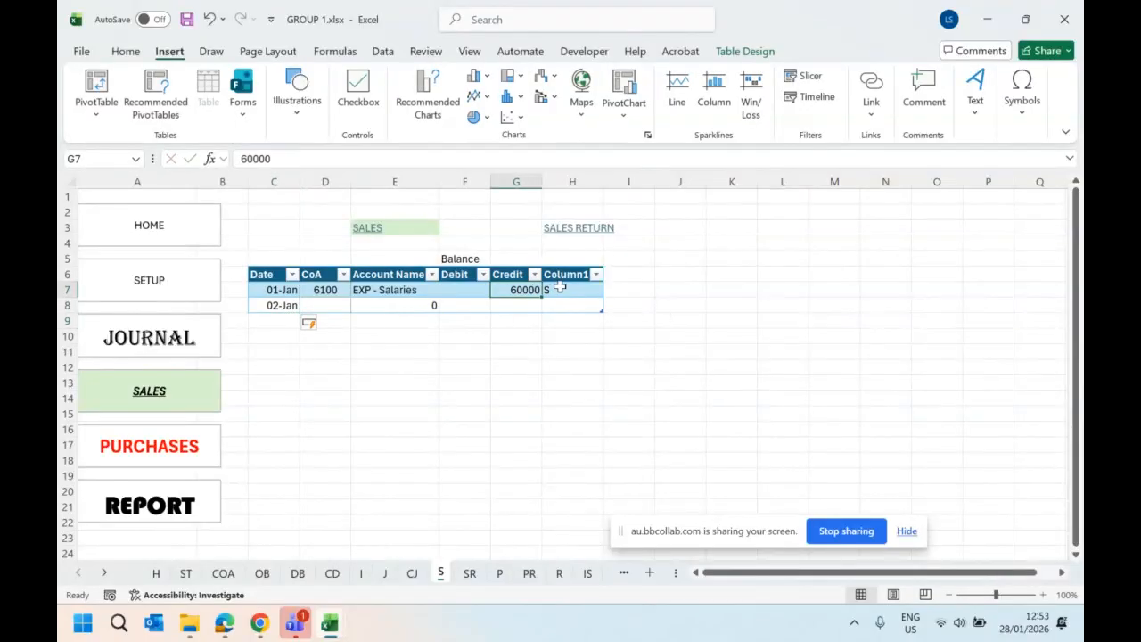
{"action": "left_click", "coordinate": [471, 258]}
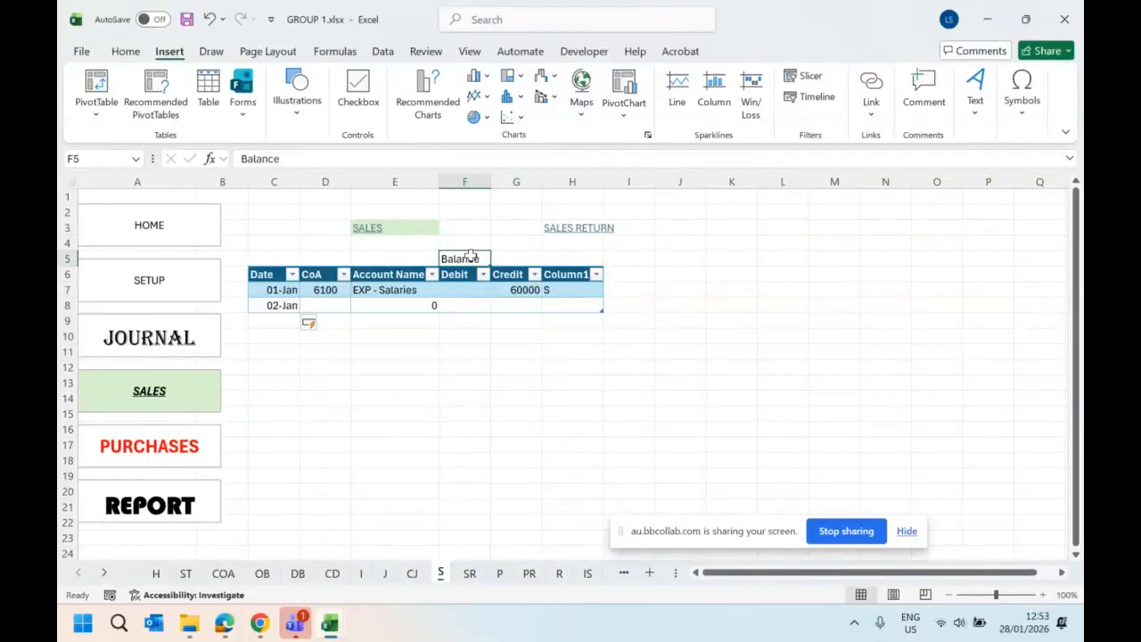
{"action": "type", "text": "="}
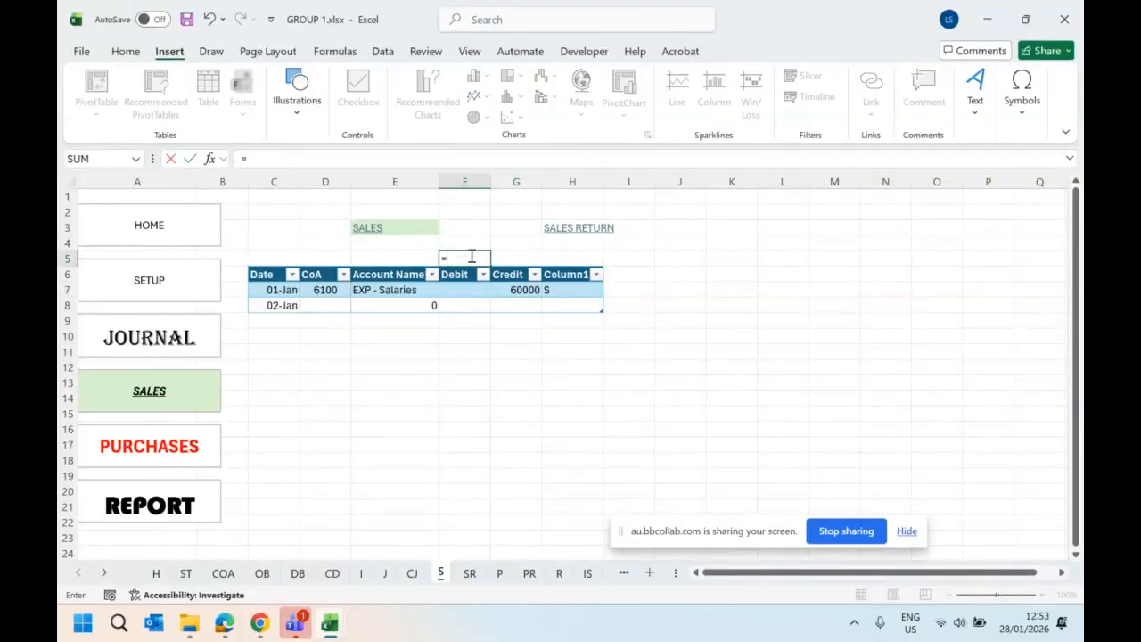
{"action": "type", "text": "if"}
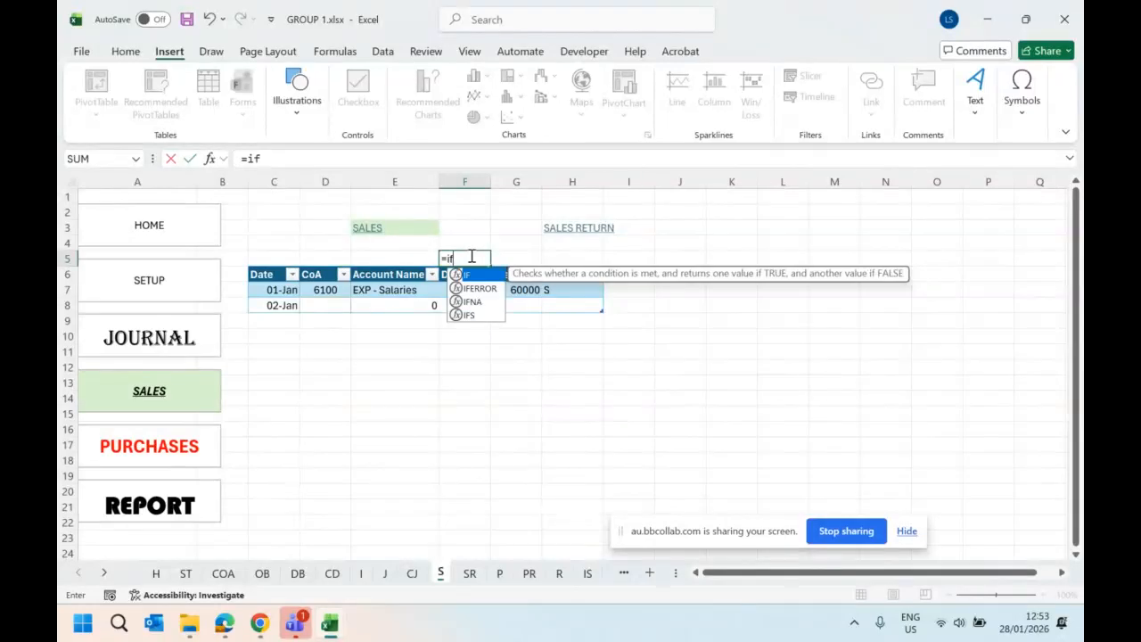
{"action": "type", "text": "(sum"}
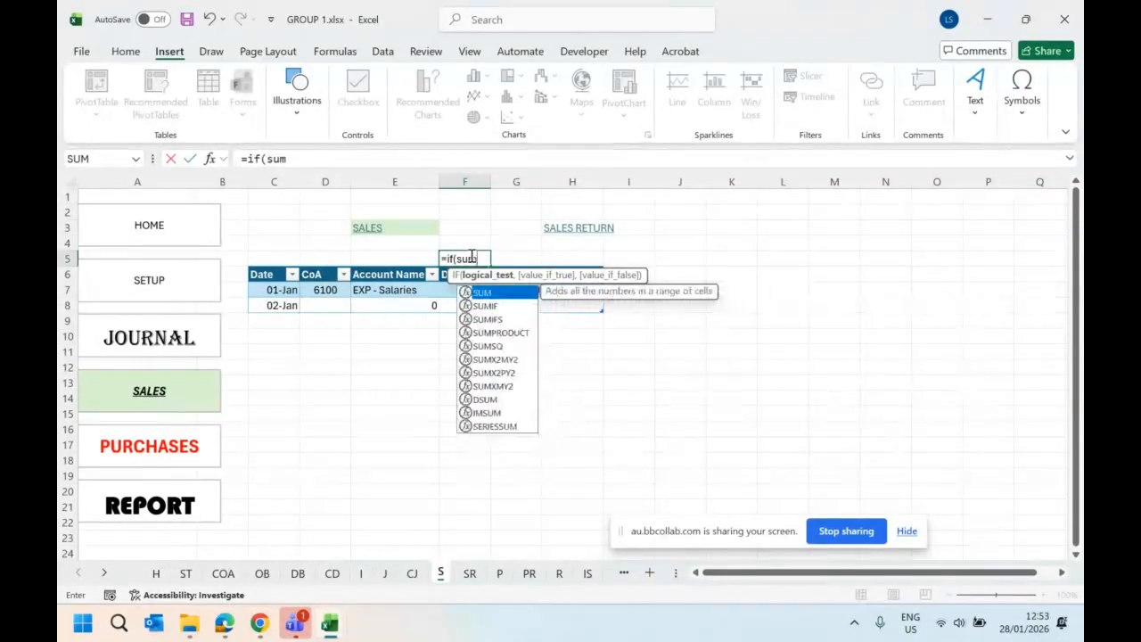
{"action": "double_click", "coordinate": [492, 294]}
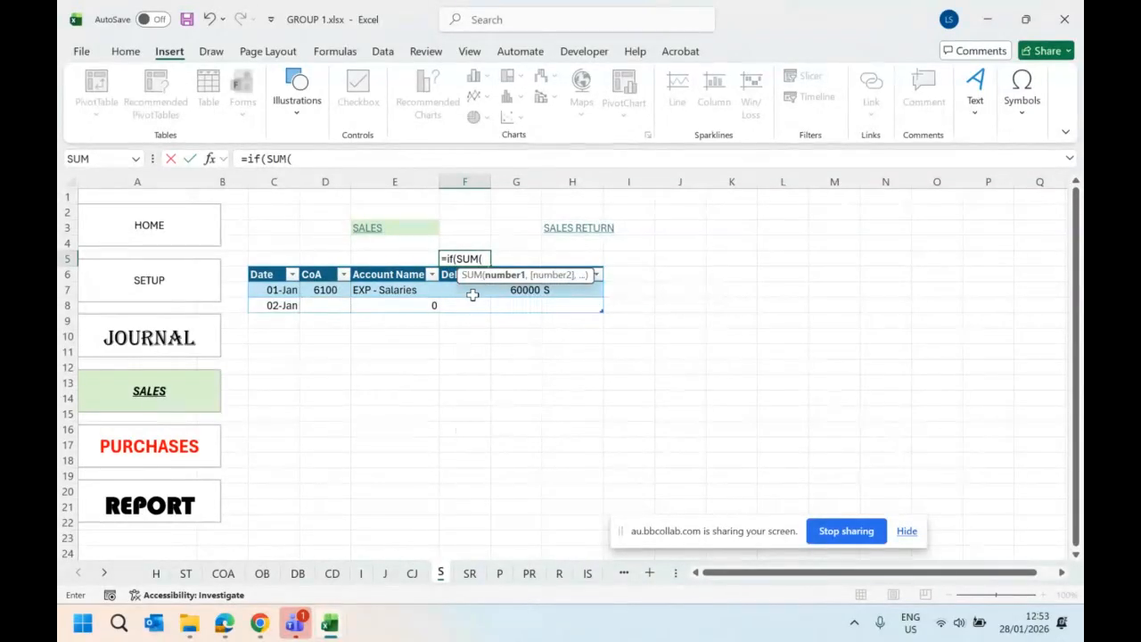
{"action": "left_click_drag", "start_coordinate": [468, 290], "coordinate": [470, 303]}
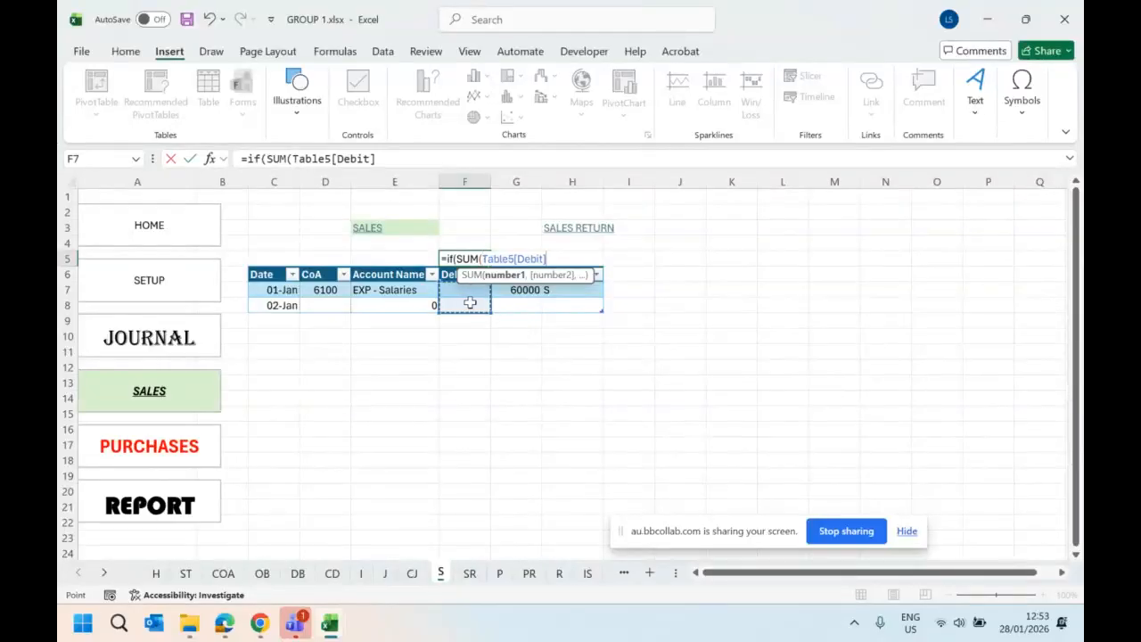
{"action": "type", "text": ")"}
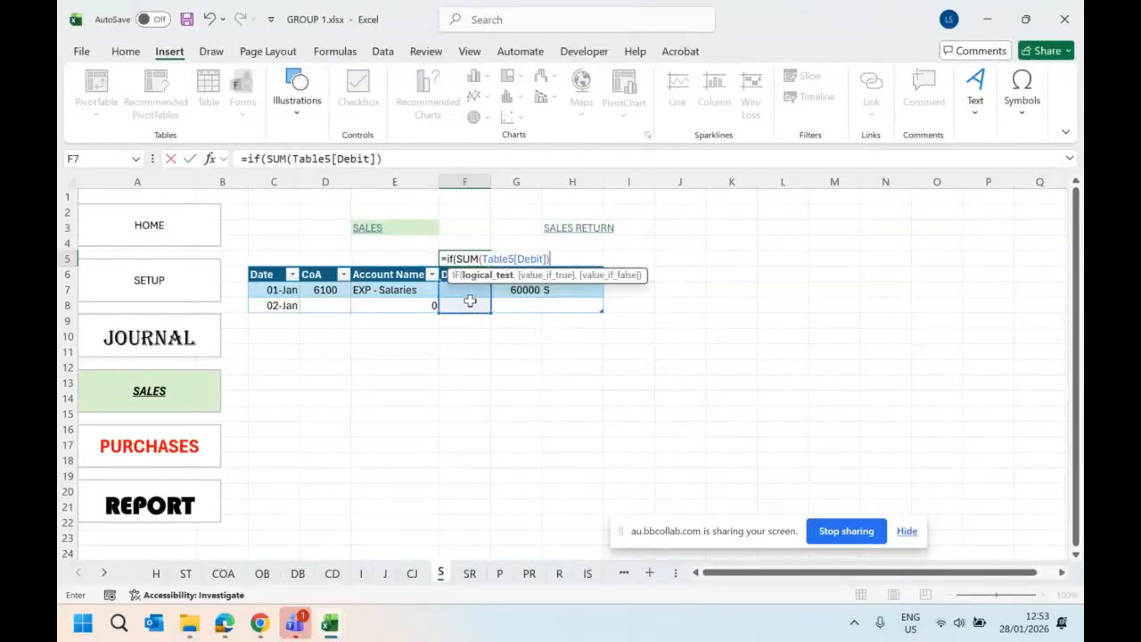
{"action": "type", "text": "=sum"}
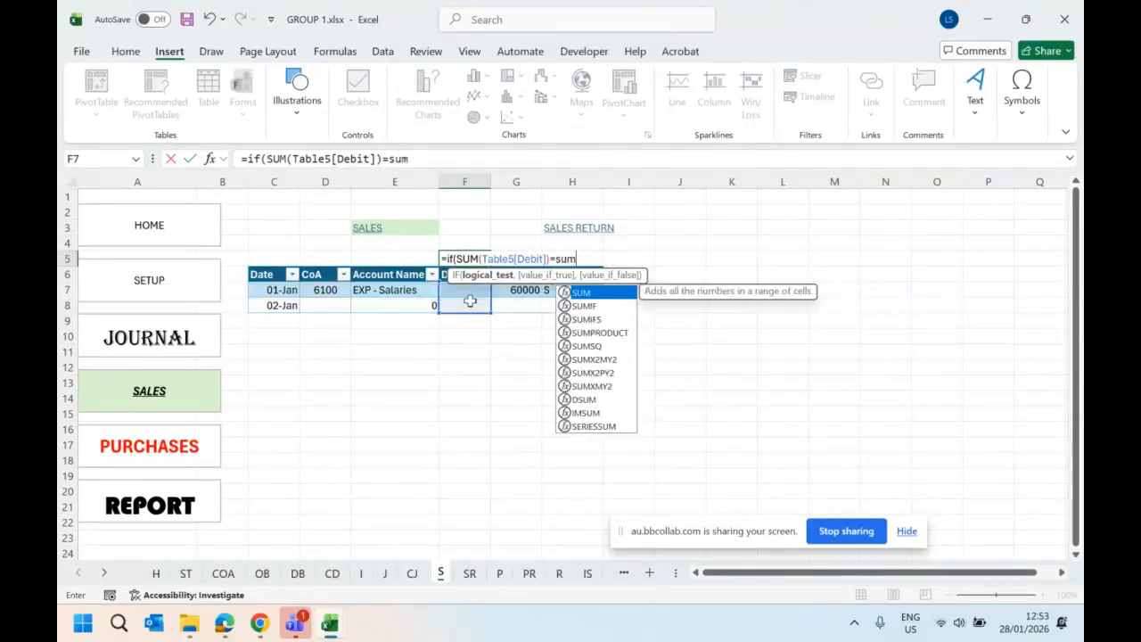
- Complete the IF condition in F5 by comparing the debit sum with the SUM of the table's Credit column
{"action": "double_click", "coordinate": [594, 294]}
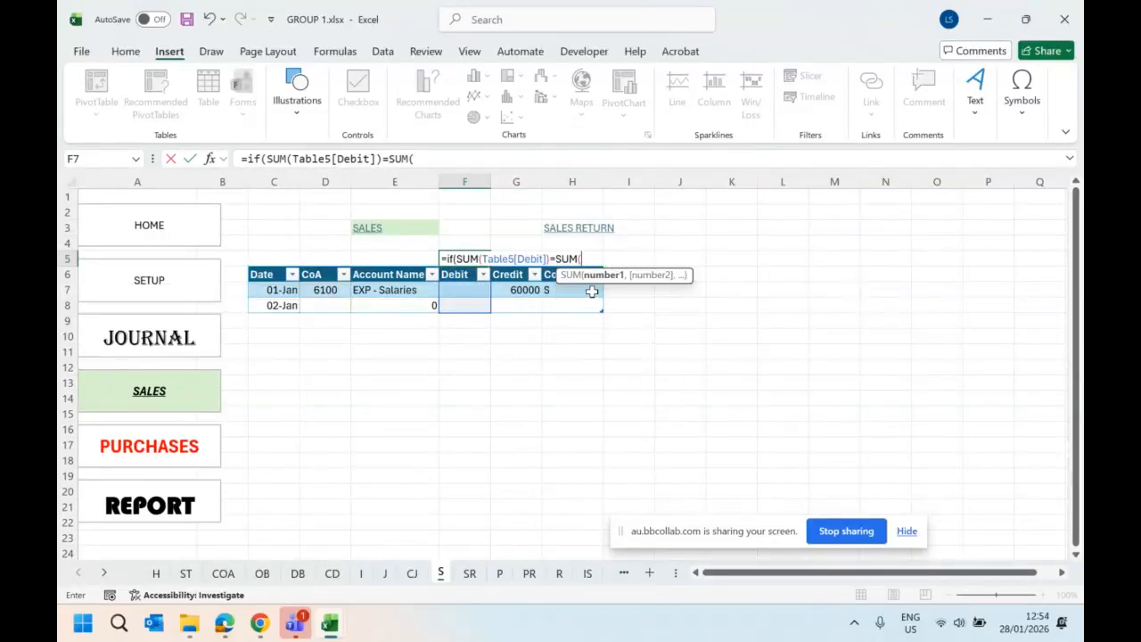
{"action": "left_click_drag", "start_coordinate": [505, 290], "coordinate": [509, 300]}
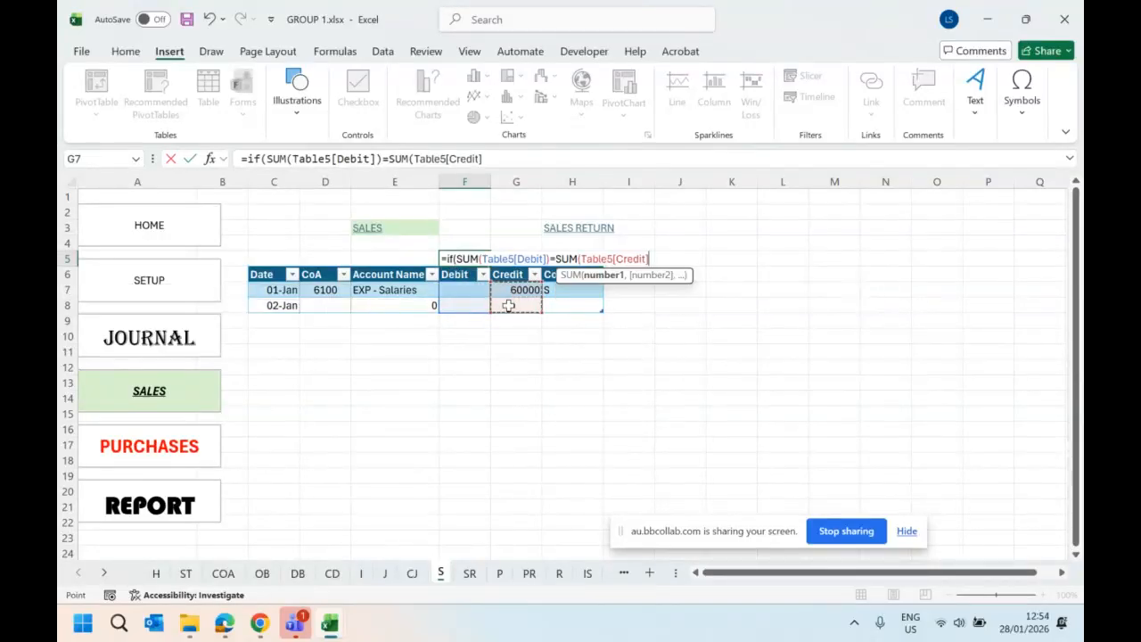
{"action": "type", "text": "),"}
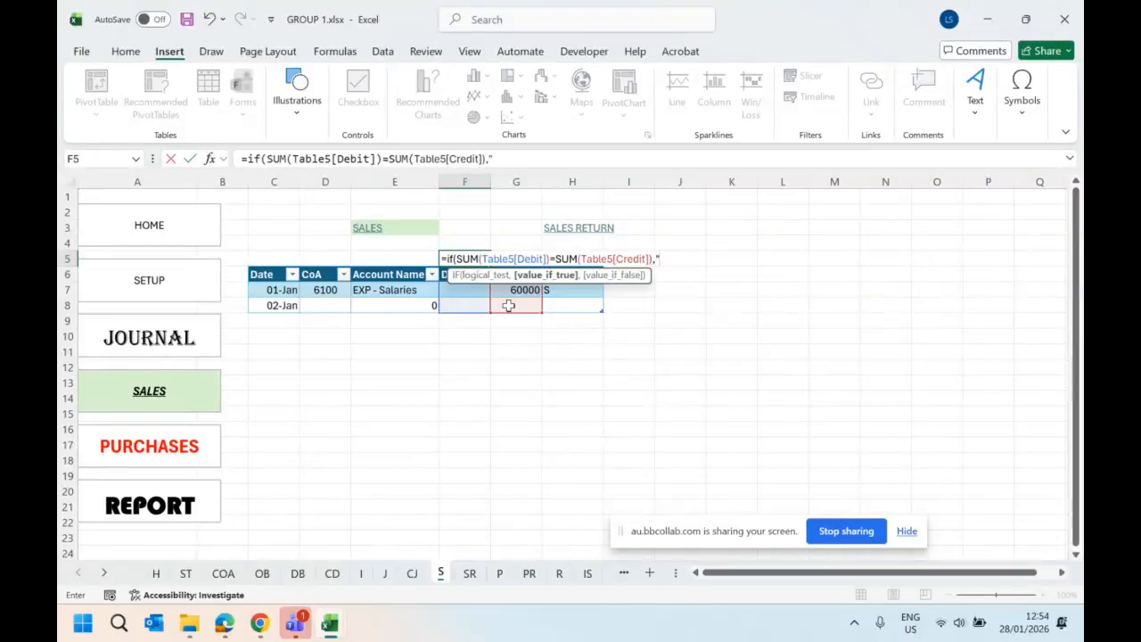
{"action": "type", "text": "\"BAL\","}
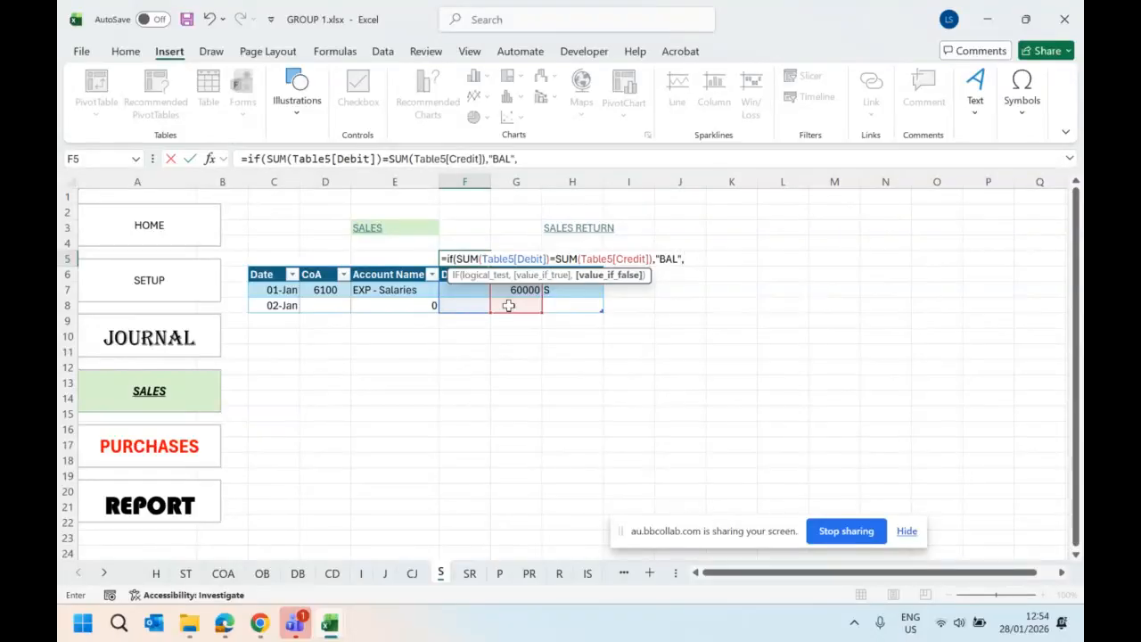
{"action": "type", "text": "\"NOT BAL\""}
- Finish the F5 formula to return "BAL" when the sums are equal and "NOT BAL" otherwise, and widen column F
{"action": "key", "text": "Return"}
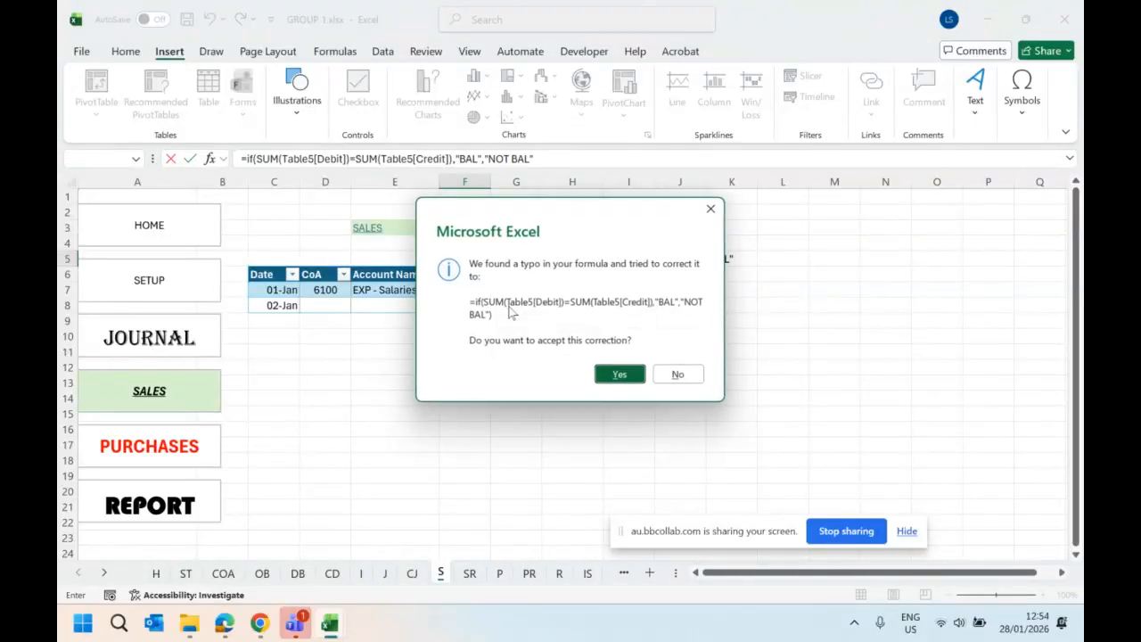
{"action": "left_click", "coordinate": [616, 368]}
{"action": "left_click", "coordinate": [464, 259]}
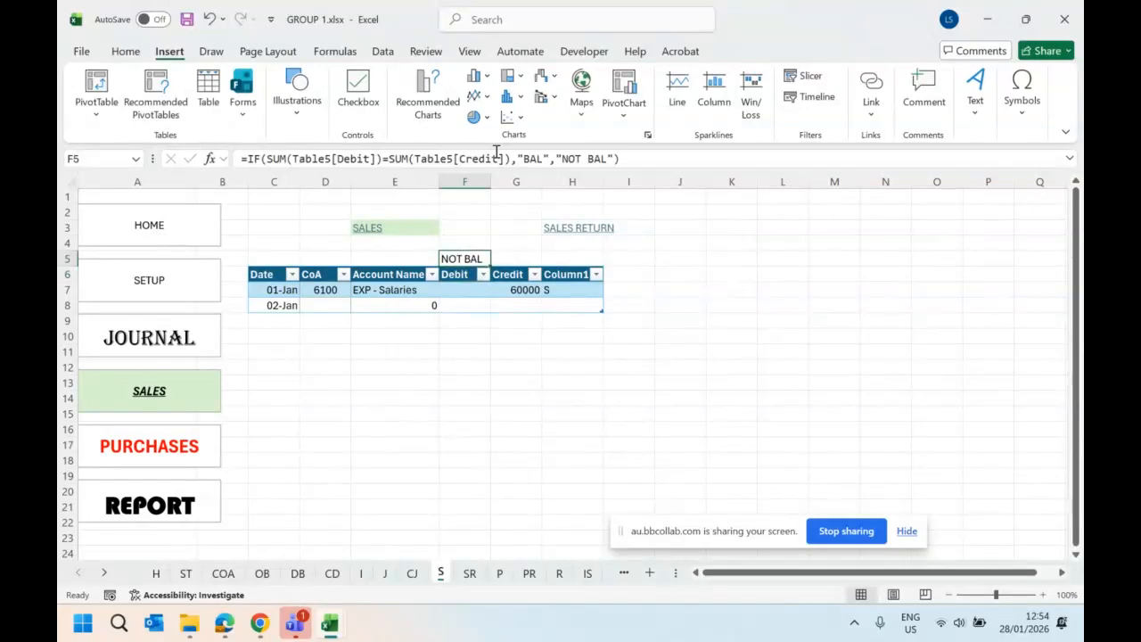
{"action": "left_click_drag", "start_coordinate": [491, 179], "coordinate": [512, 178]}
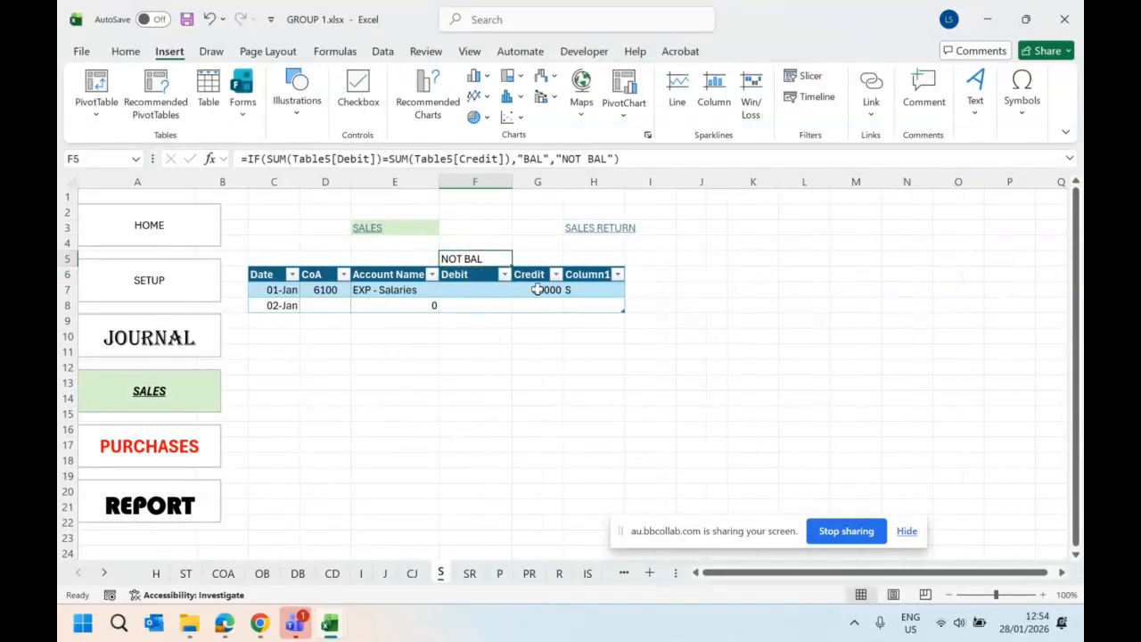
- Test the balance check in F5 by entering a debit of 60000 in F8 and clearing it again
{"action": "left_click", "coordinate": [538, 290]}
{"action": "left_click", "coordinate": [496, 303]}
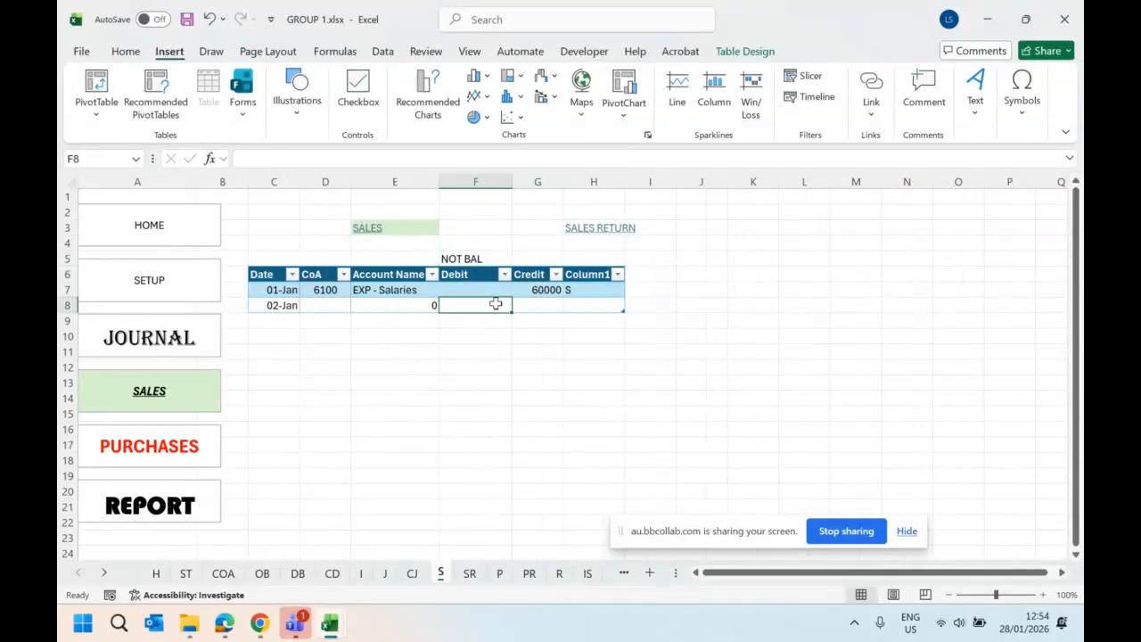
{"action": "type", "text": "600"}
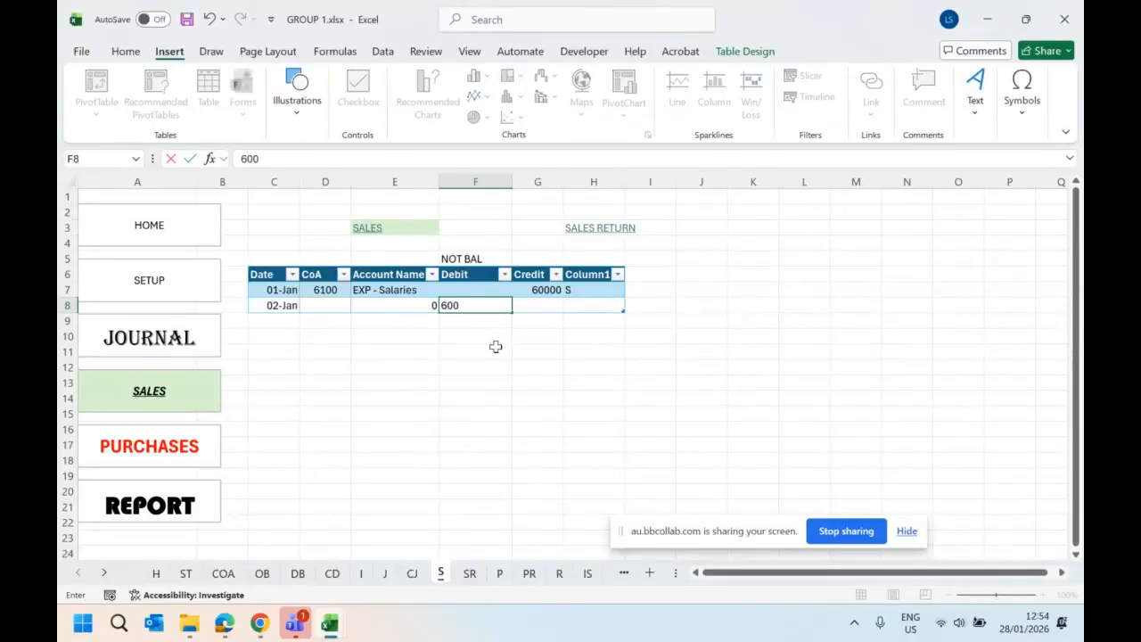
{"action": "type", "text": "00"}
{"action": "key", "text": "Return"}
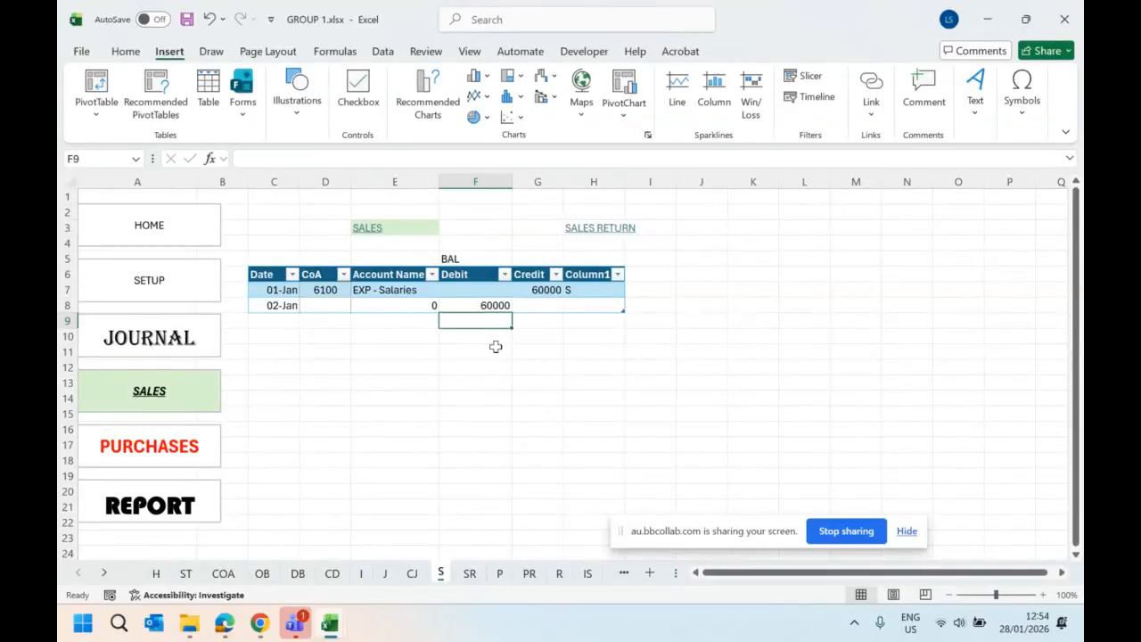
{"action": "left_click", "coordinate": [491, 260]}
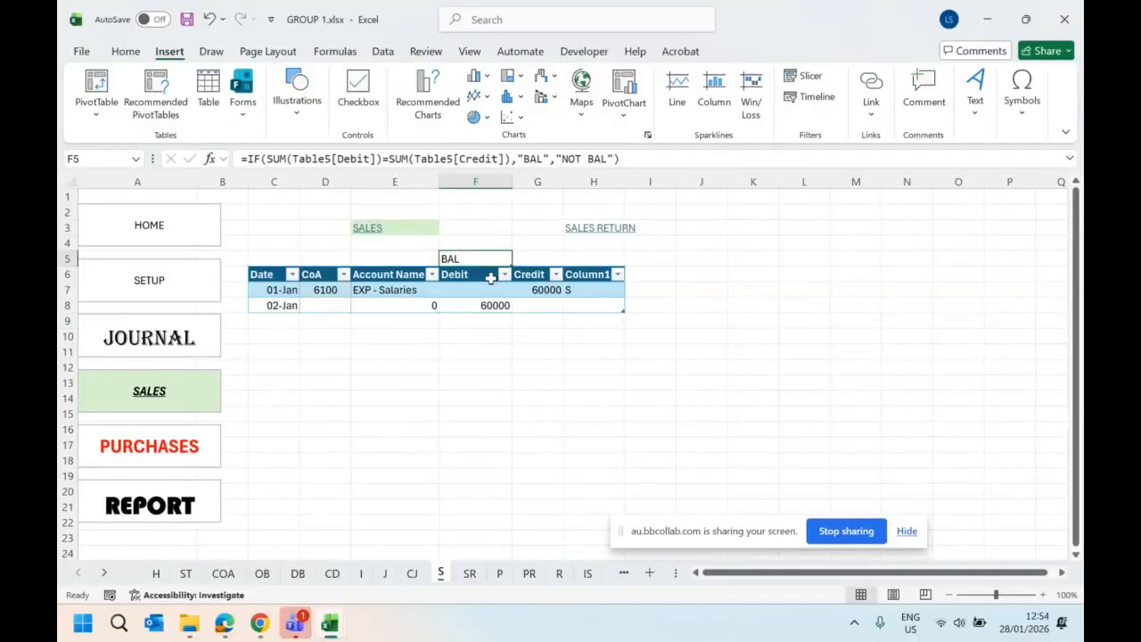
{"action": "left_click", "coordinate": [496, 305]}
{"action": "key", "text": "Delete"}
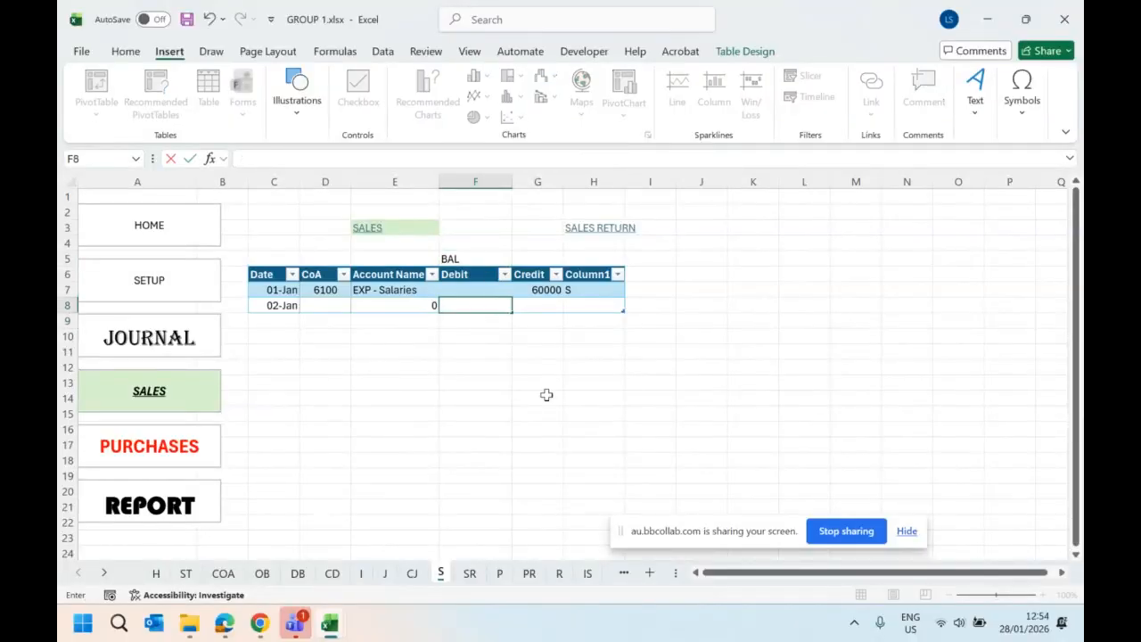
{"action": "left_click", "coordinate": [545, 390]}
{"action": "left_click", "coordinate": [482, 259]}
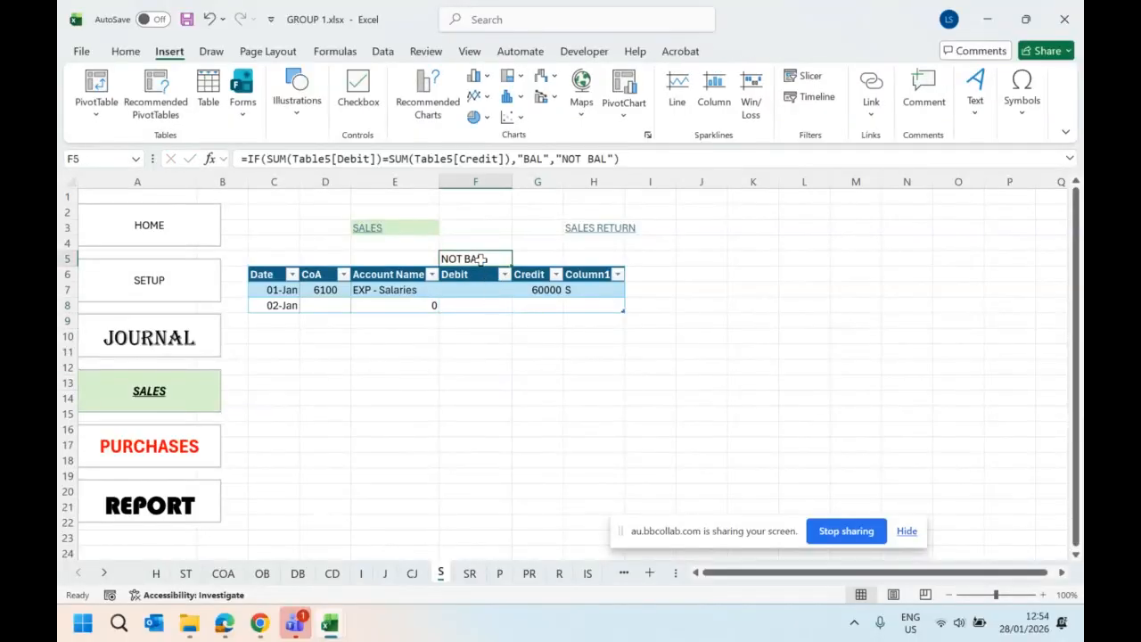
{"action": "left_click", "coordinate": [491, 301]}
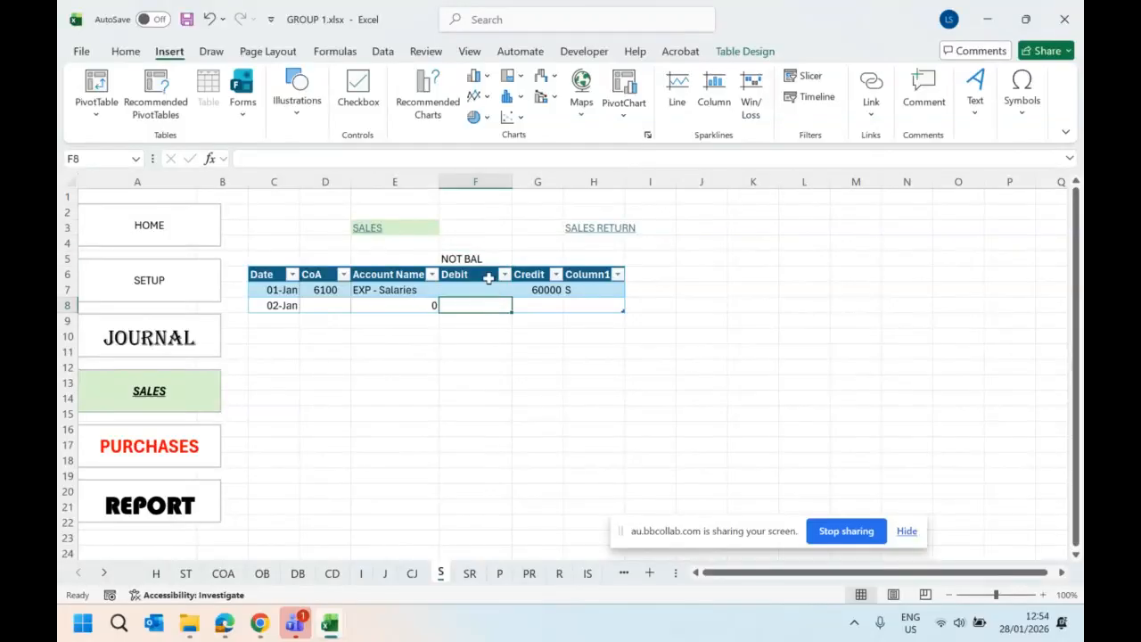
- Add a conditional formatting rule to F5 that gives text containing "NOT" a light red fill with dark red text
{"action": "left_click", "coordinate": [489, 260]}
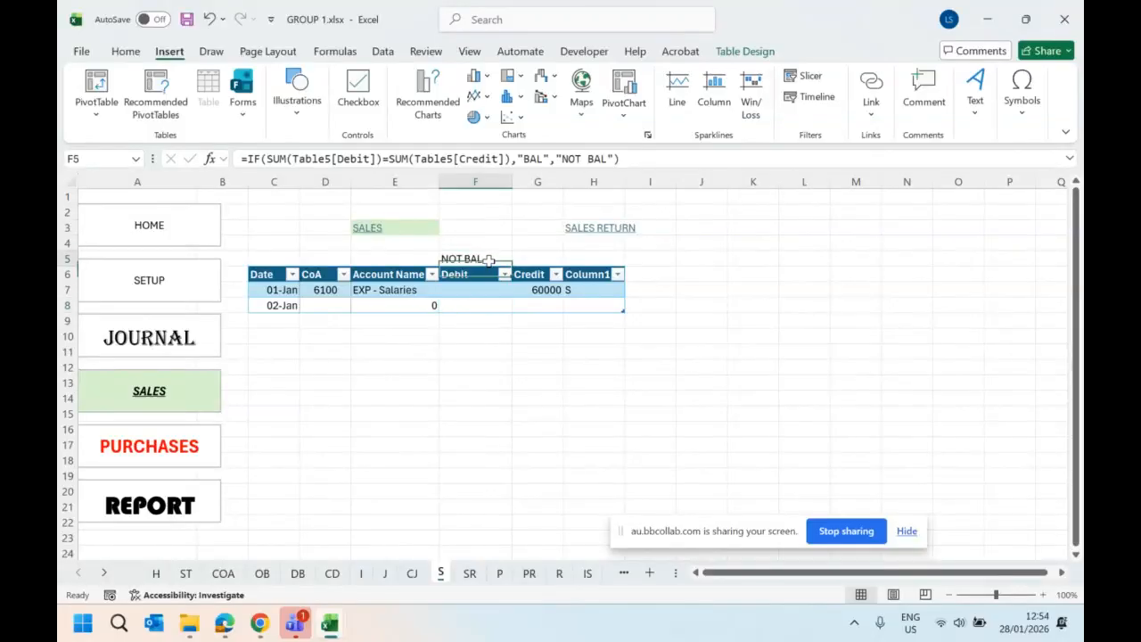
{"action": "left_click", "coordinate": [134, 53]}
{"action": "left_click", "coordinate": [553, 77]}
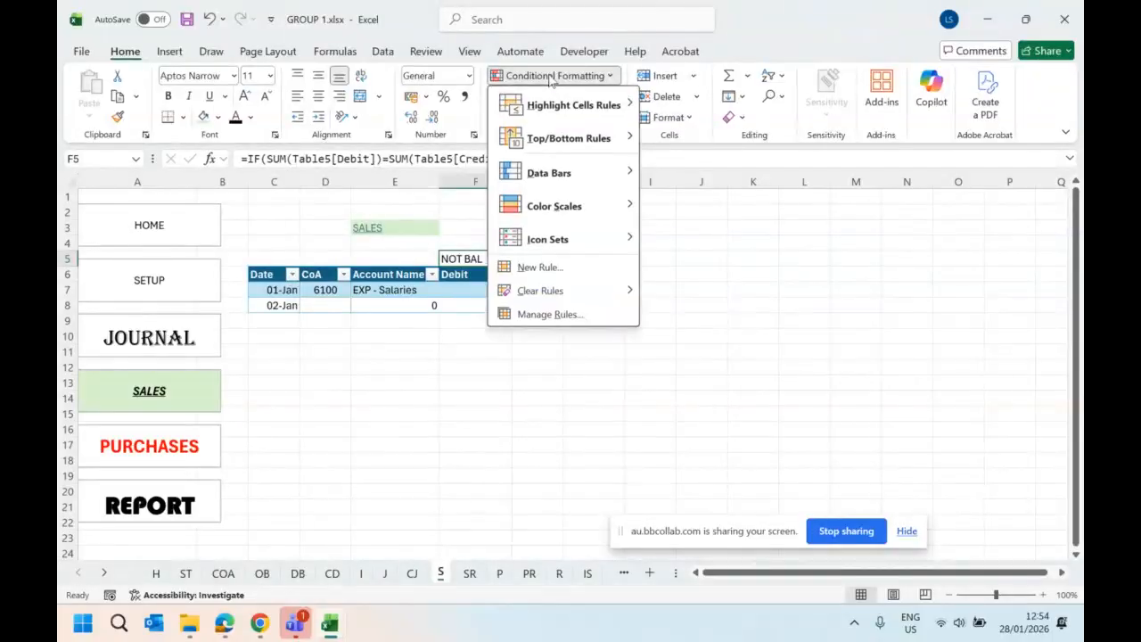
{"action": "mouse_move", "coordinate": [579, 105]}
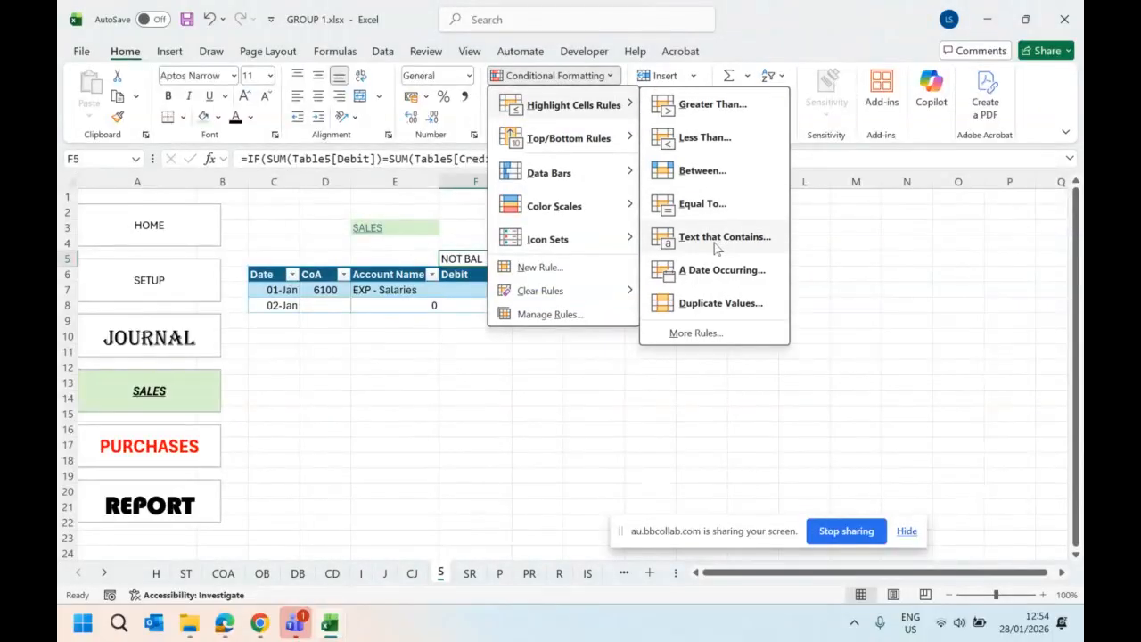
{"action": "left_click", "coordinate": [715, 244]}
{"action": "type", "text": "n"}
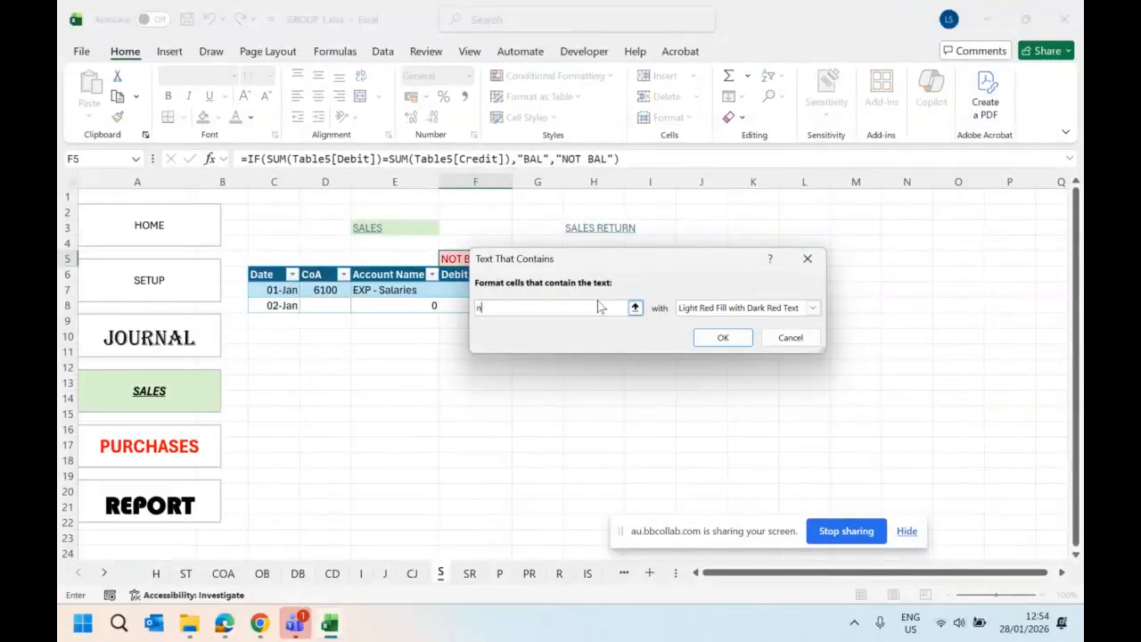
{"action": "type", "text": "OT"}
{"action": "key", "text": "Return"}
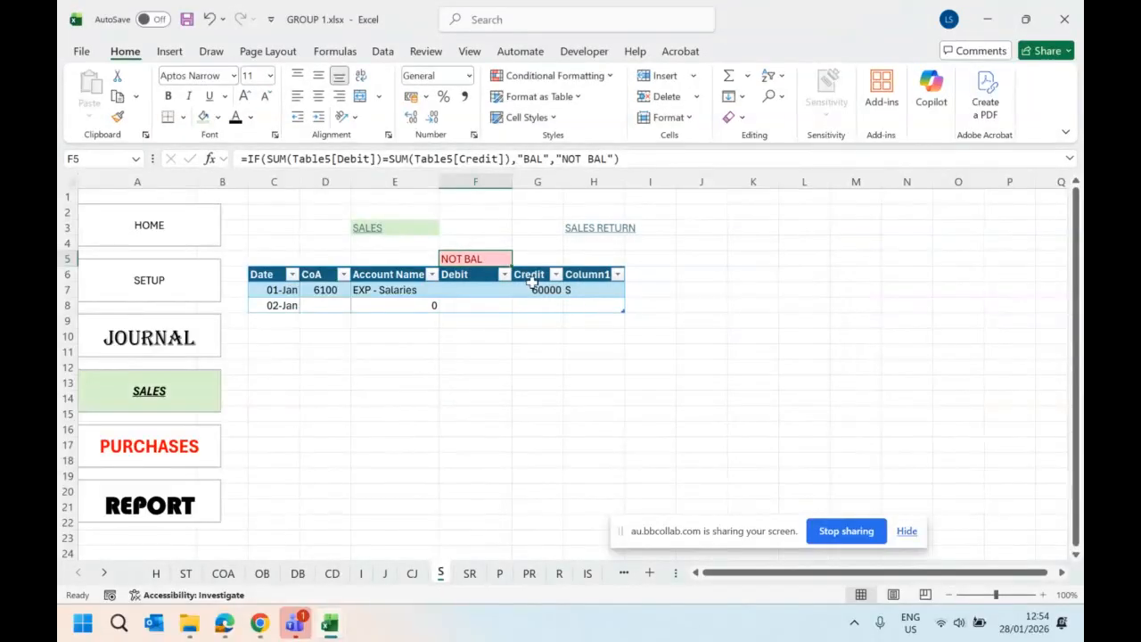
- Enter 60000 in the Debit column of the 02-Jan row, cell F8
{"action": "left_click", "coordinate": [498, 306]}
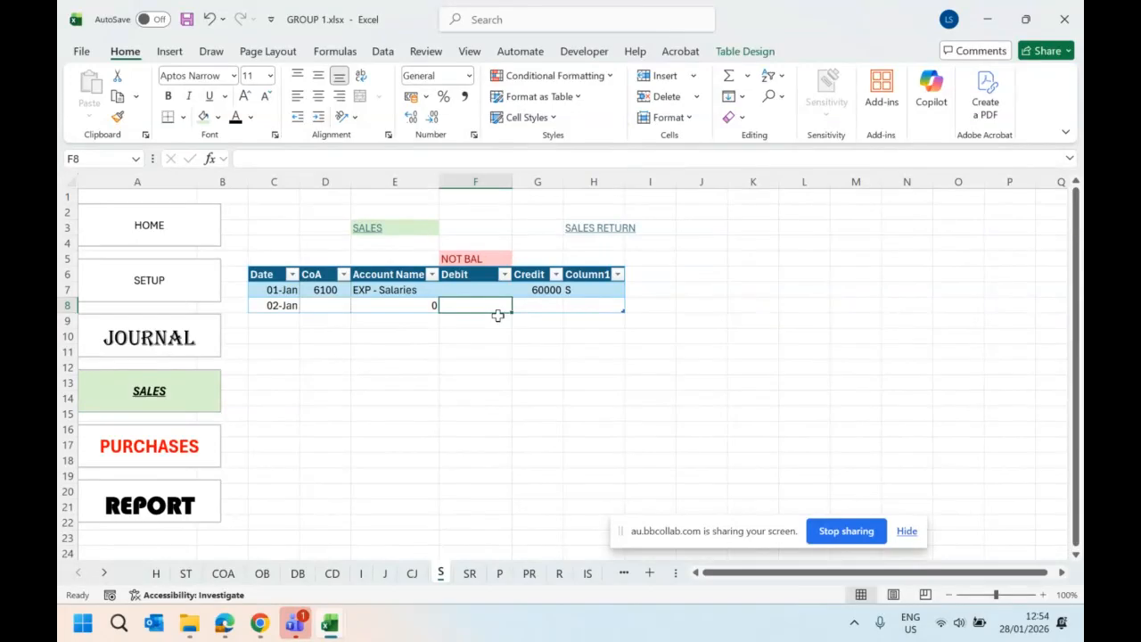
{"action": "type", "text": "60000"}
{"action": "key", "text": "Return"}
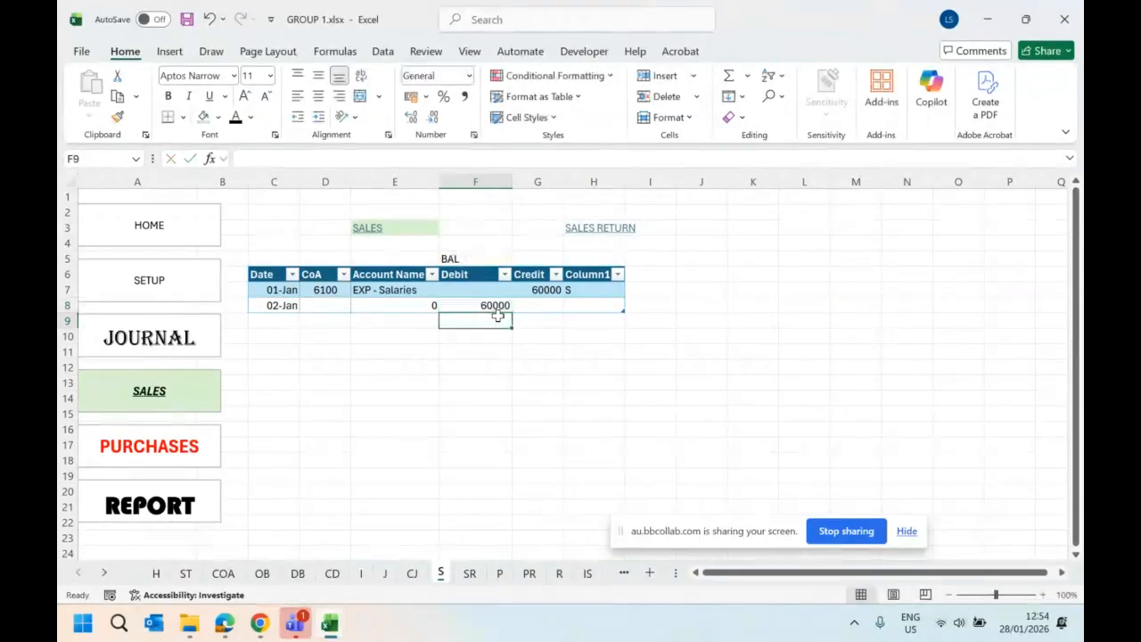
- Give the balance check cell F5 a light green fill
{"action": "left_click", "coordinate": [487, 263]}
{"action": "left_click", "coordinate": [204, 118]}
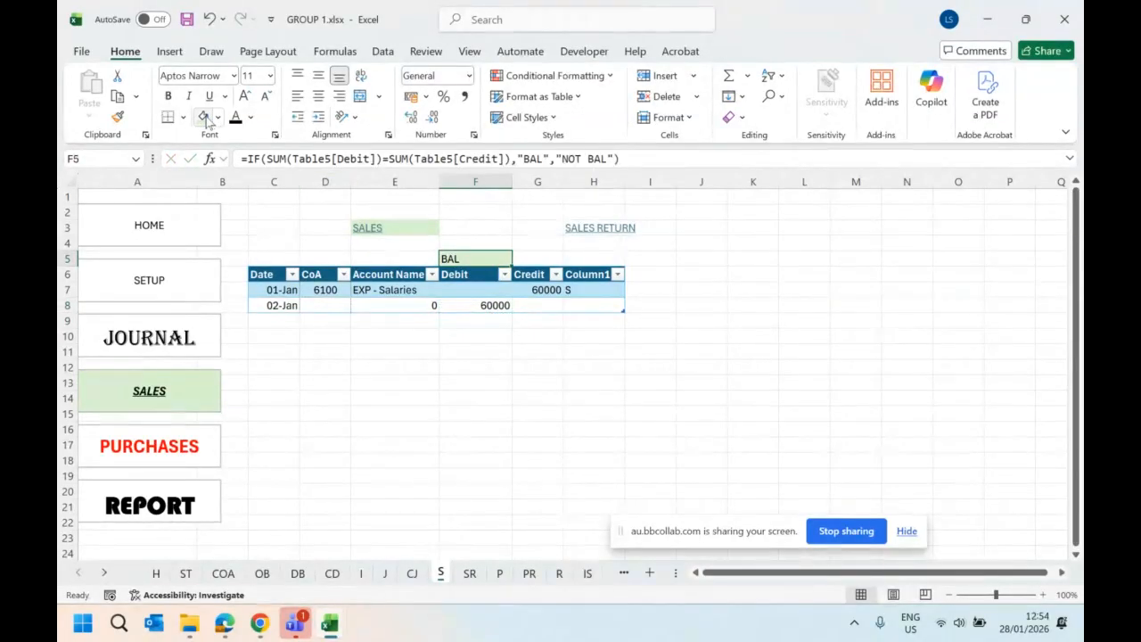
{"action": "left_click", "coordinate": [434, 348]}
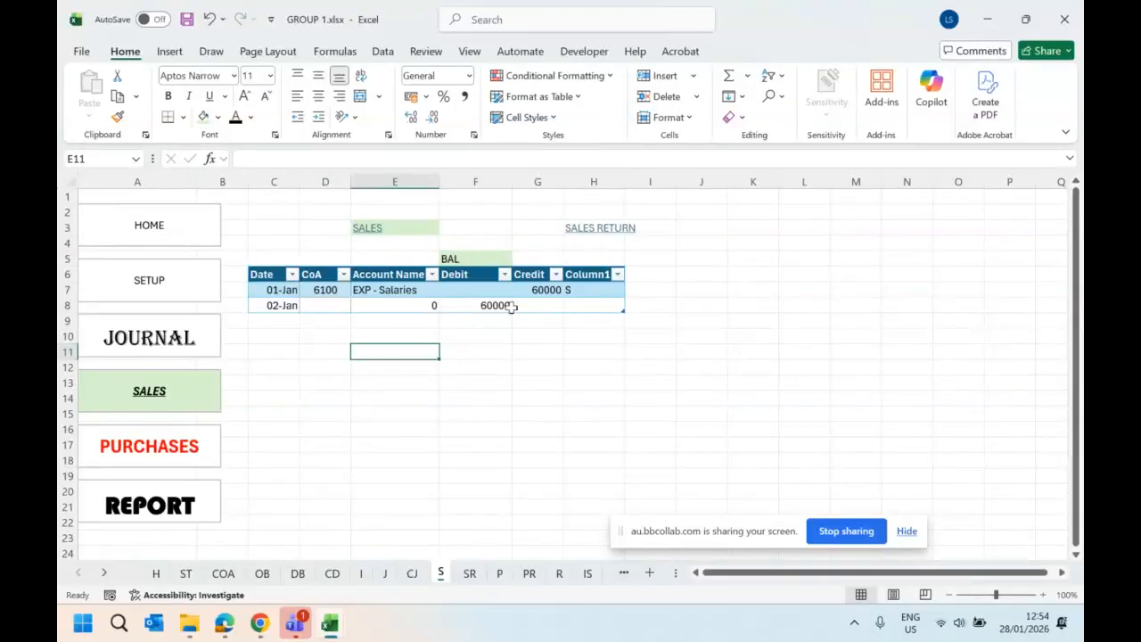
- Test the conditional formatting of F5 by entering a debit of 1 in F7 and deleting it again
{"action": "left_click", "coordinate": [505, 304]}
{"action": "left_click", "coordinate": [484, 289]}
{"action": "type", "text": "1"}
{"action": "left_click", "coordinate": [494, 336]}
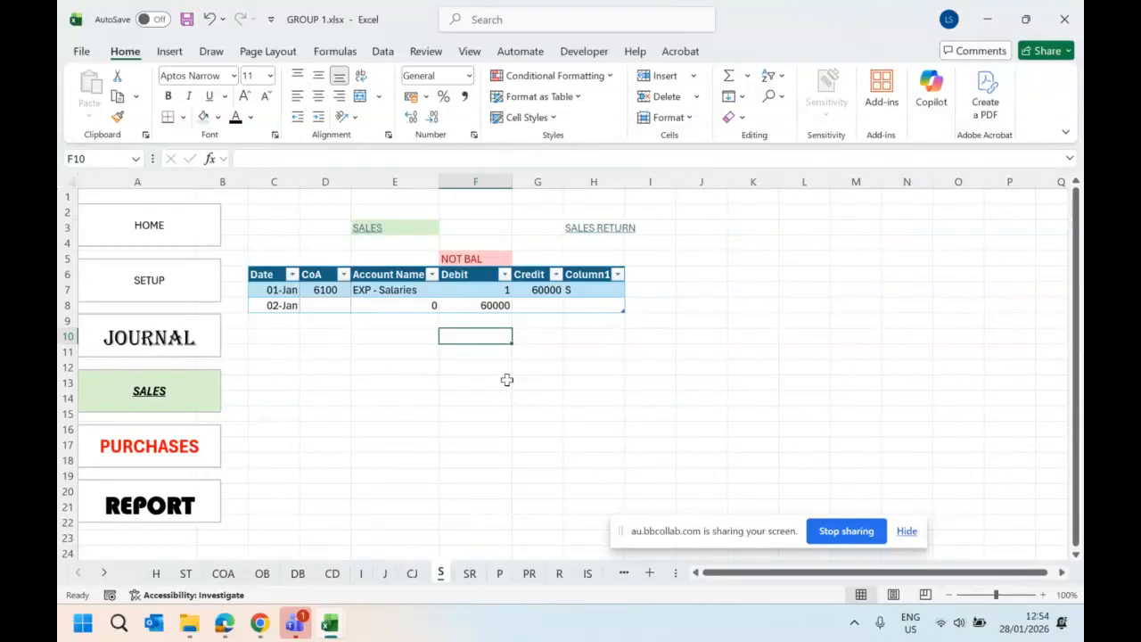
{"action": "left_click", "coordinate": [493, 290]}
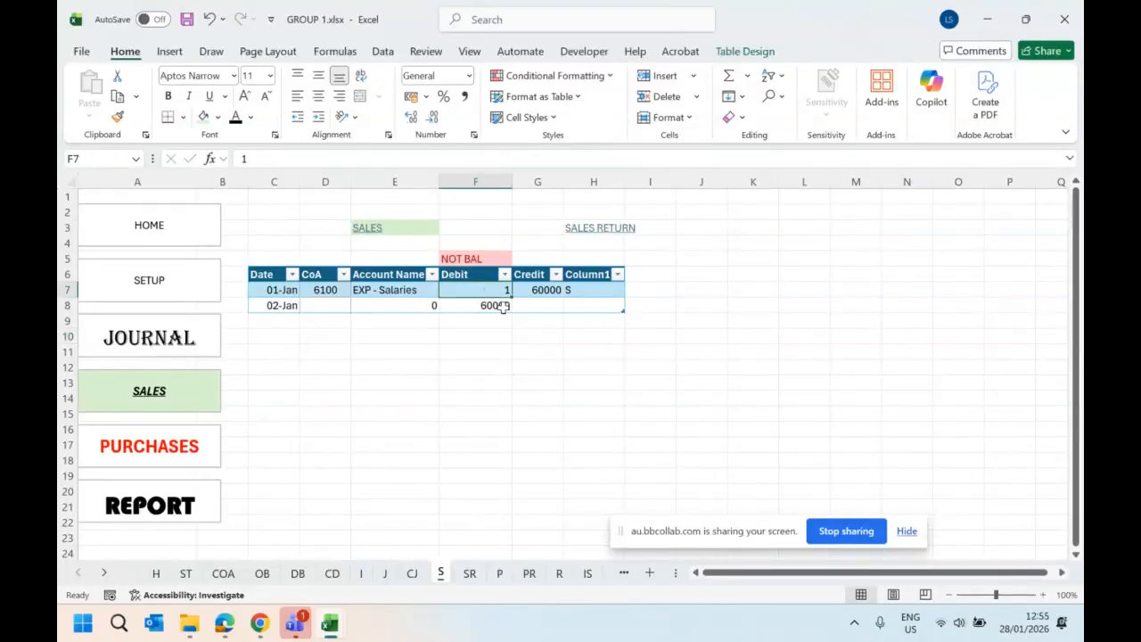
{"action": "key", "text": "Delete"}
- Rename the table's last column header in H6 from Column1 to REF
{"action": "left_click", "coordinate": [595, 275]}
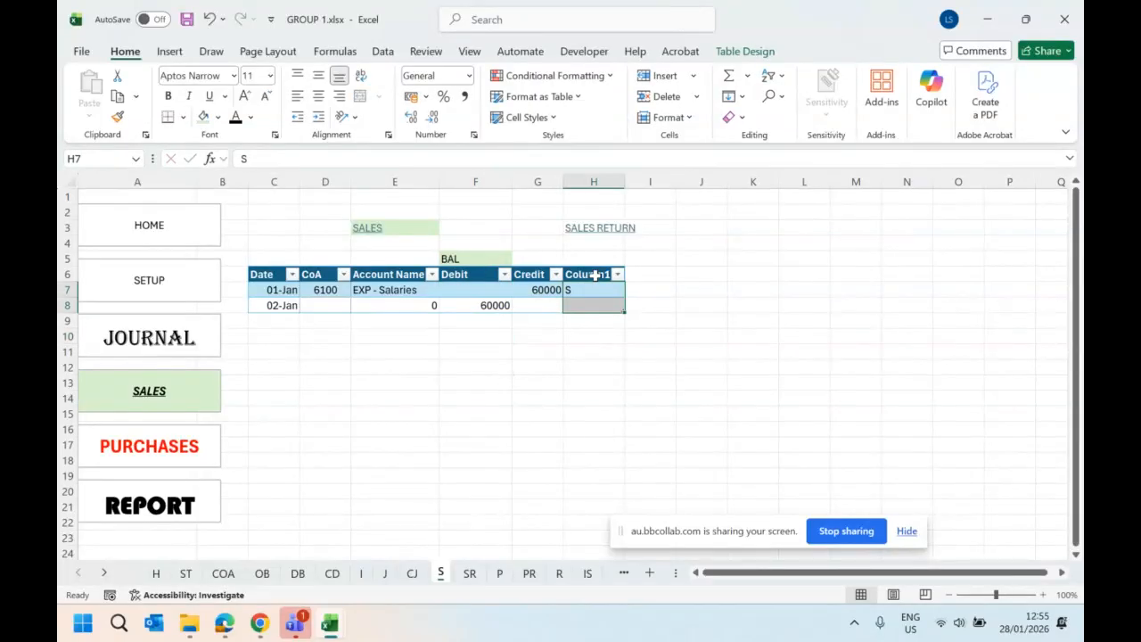
{"action": "left_click", "coordinate": [595, 276]}
{"action": "type", "text": "RE"}
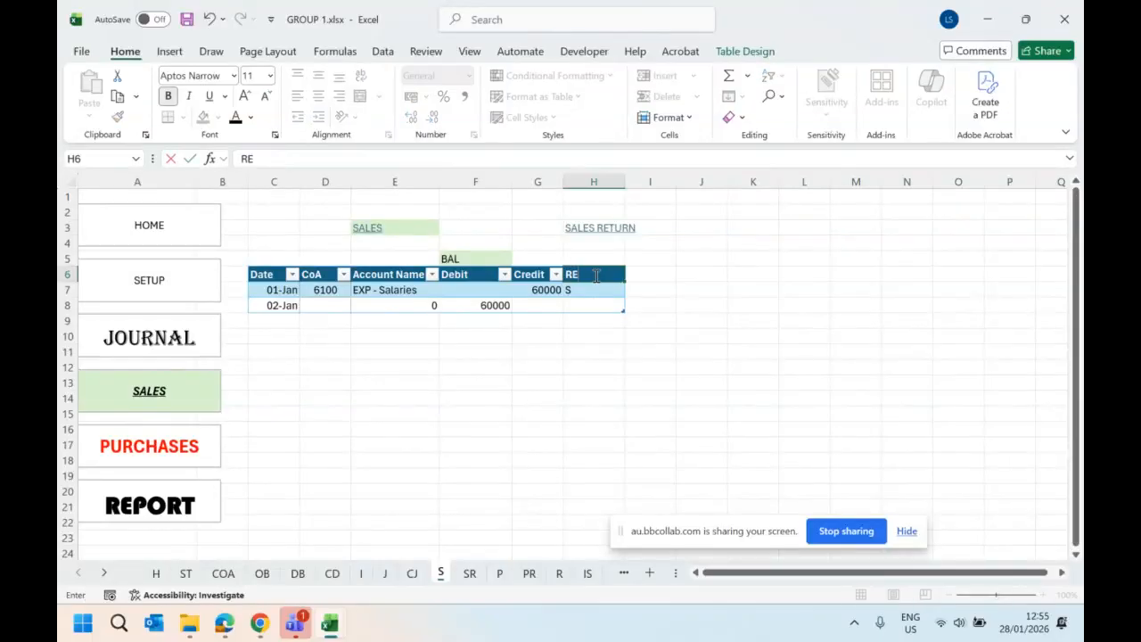
{"action": "type", "text": "F"}
{"action": "left_click", "coordinate": [593, 332]}
{"action": "left_click", "coordinate": [579, 290]}
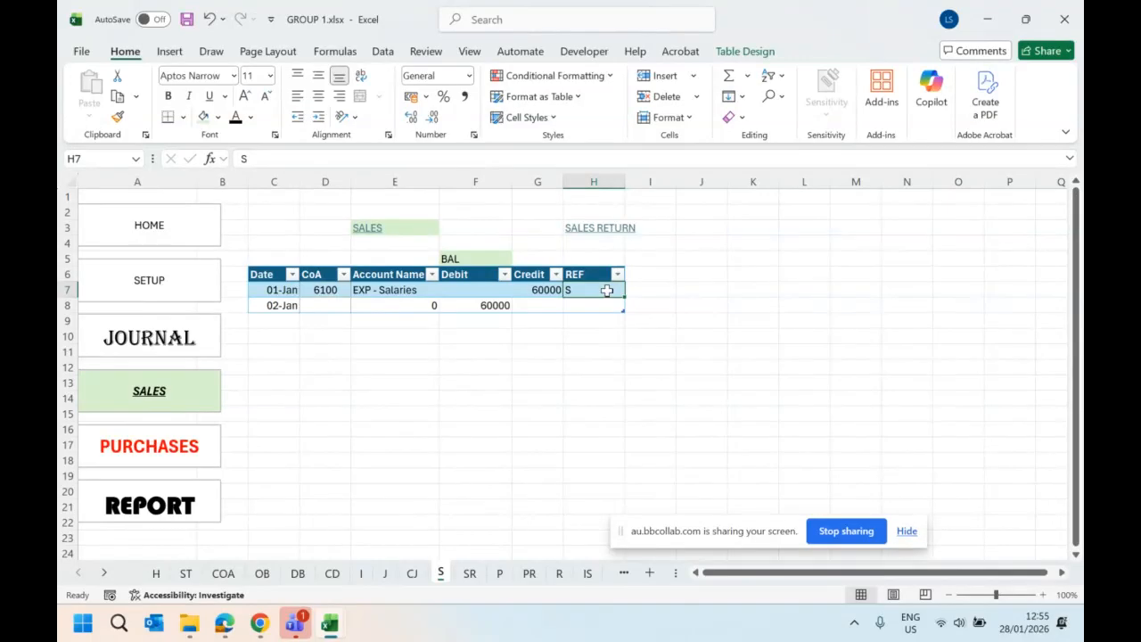
{"action": "key", "text": "BackSpace"}
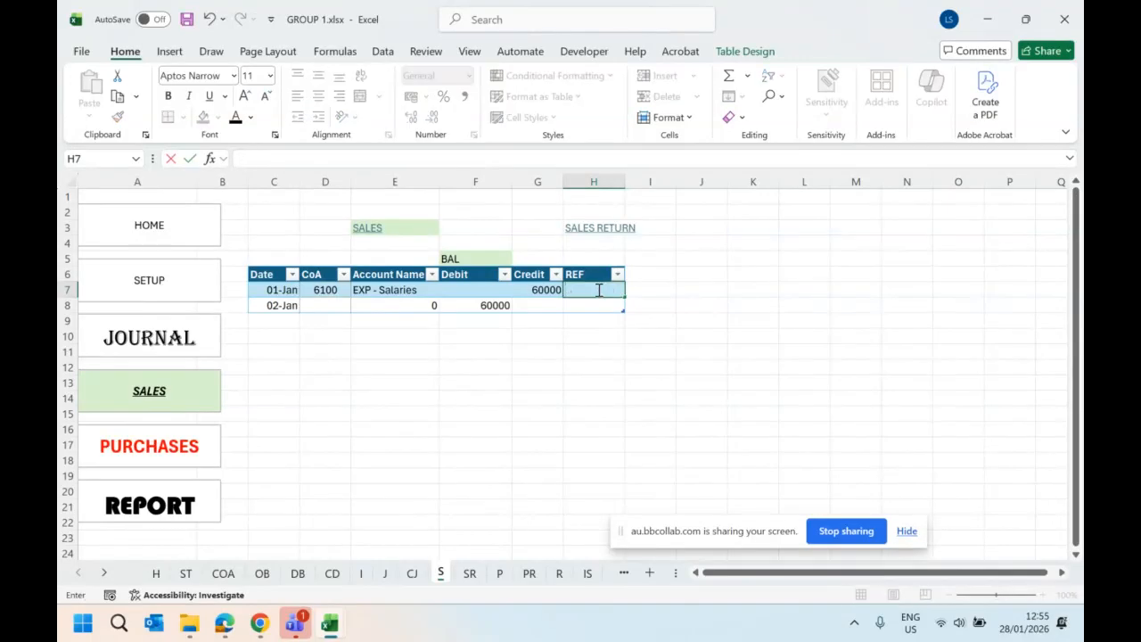
{"action": "type", "text": "="}
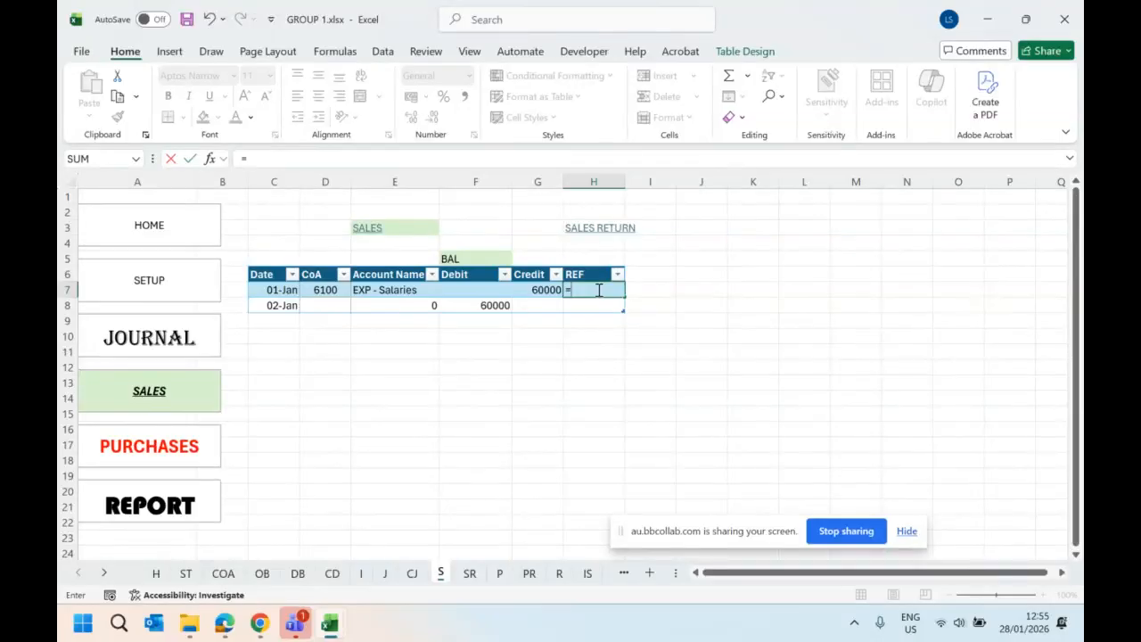
{"action": "type", "text": "IF"}
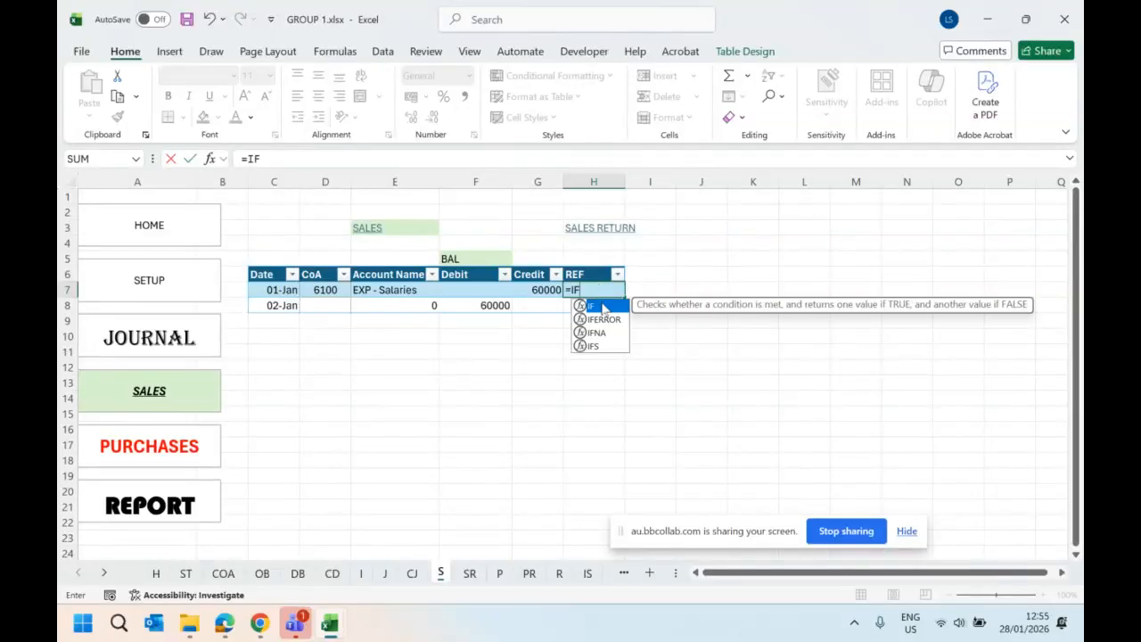
{"action": "type", "text": "("}
{"action": "left_click", "coordinate": [323, 287]}
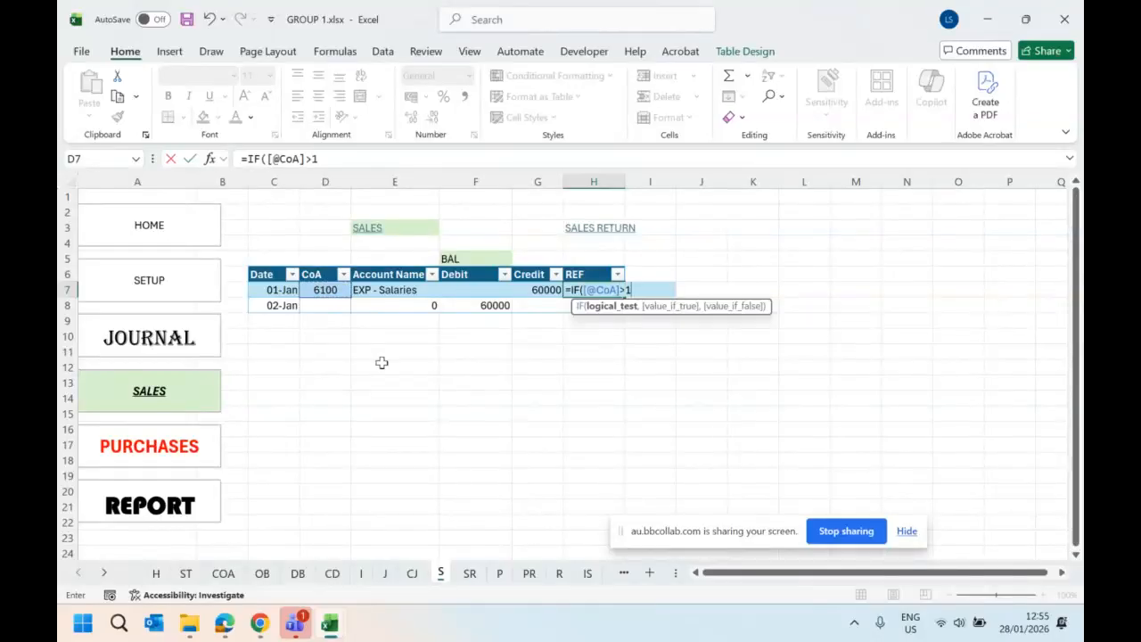
{"action": "type", "text": ">1,\"S"}
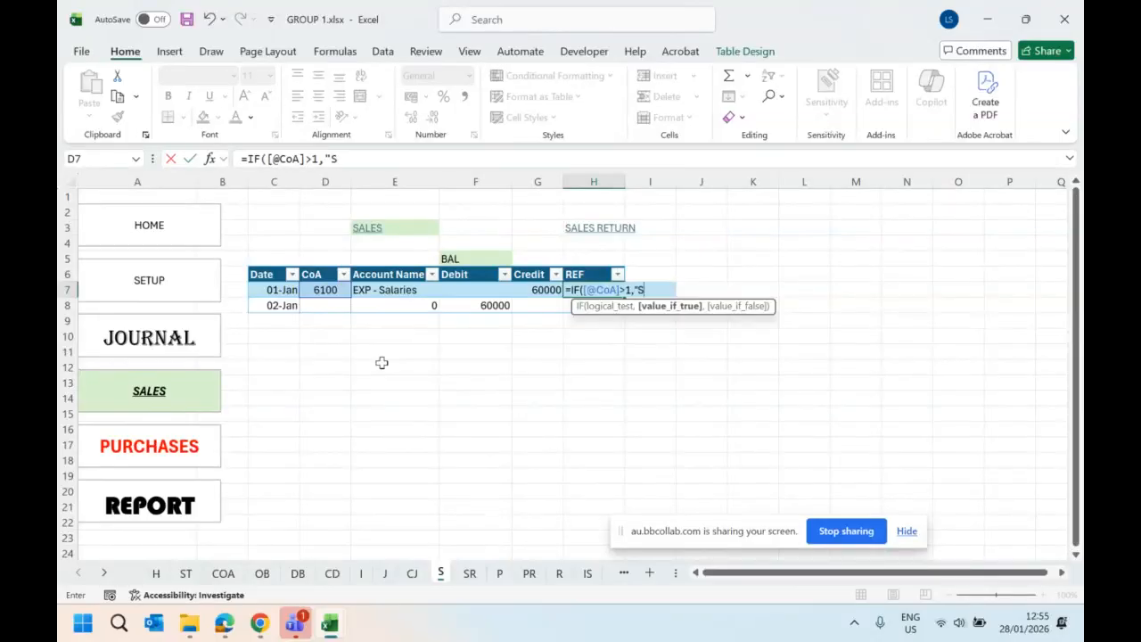
{"action": "type", "text": "\","}
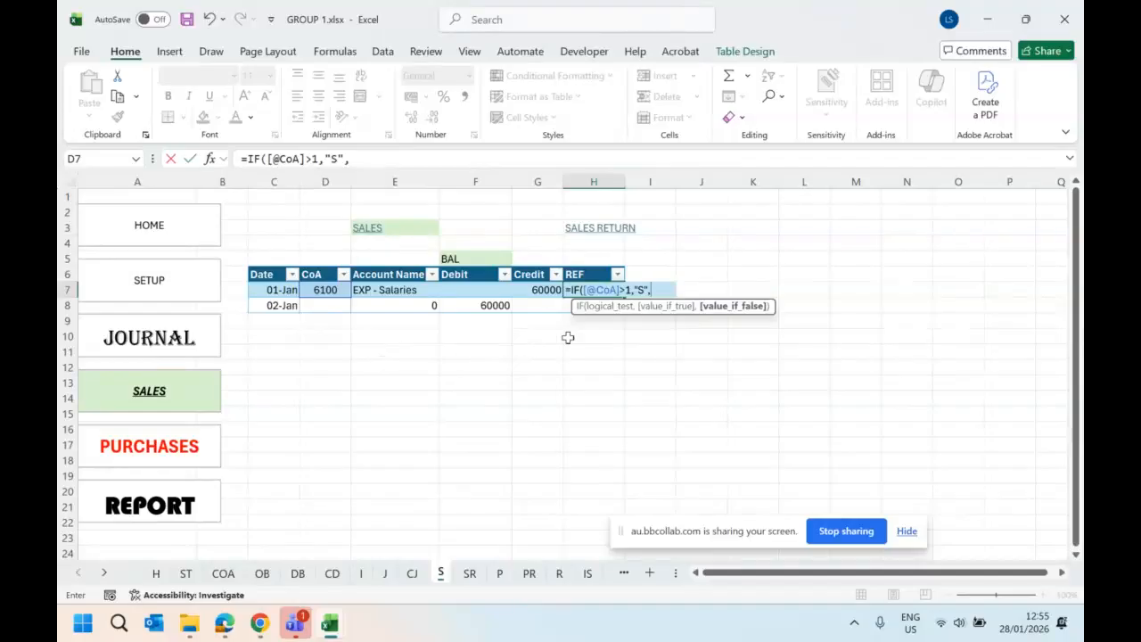
{"action": "left_click", "coordinate": [664, 308]}
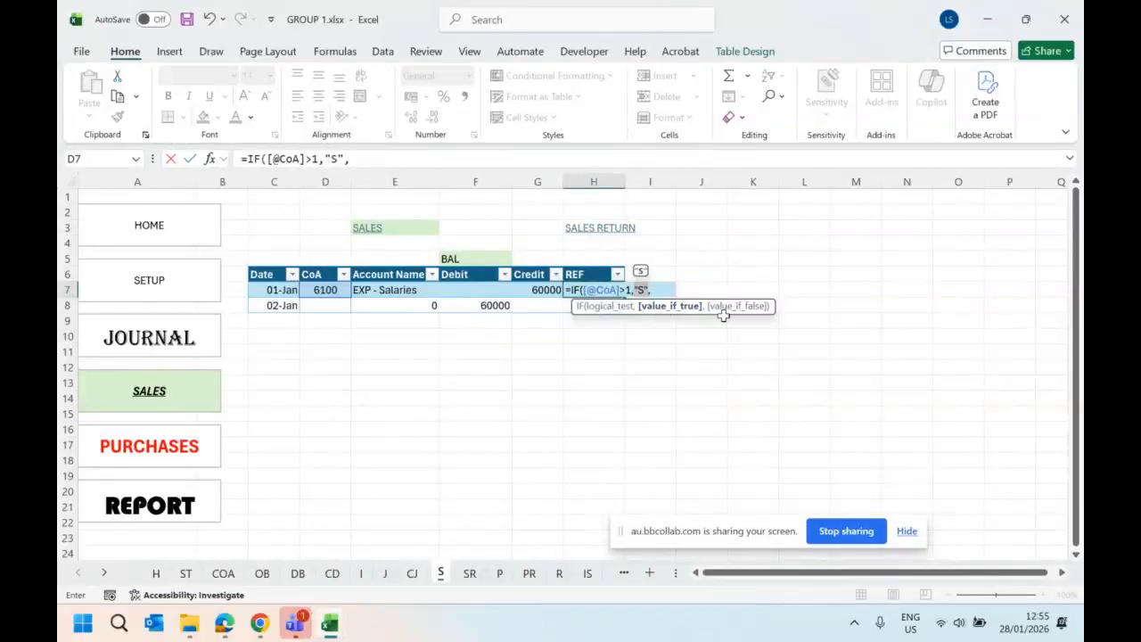
{"action": "left_click", "coordinate": [668, 291]}
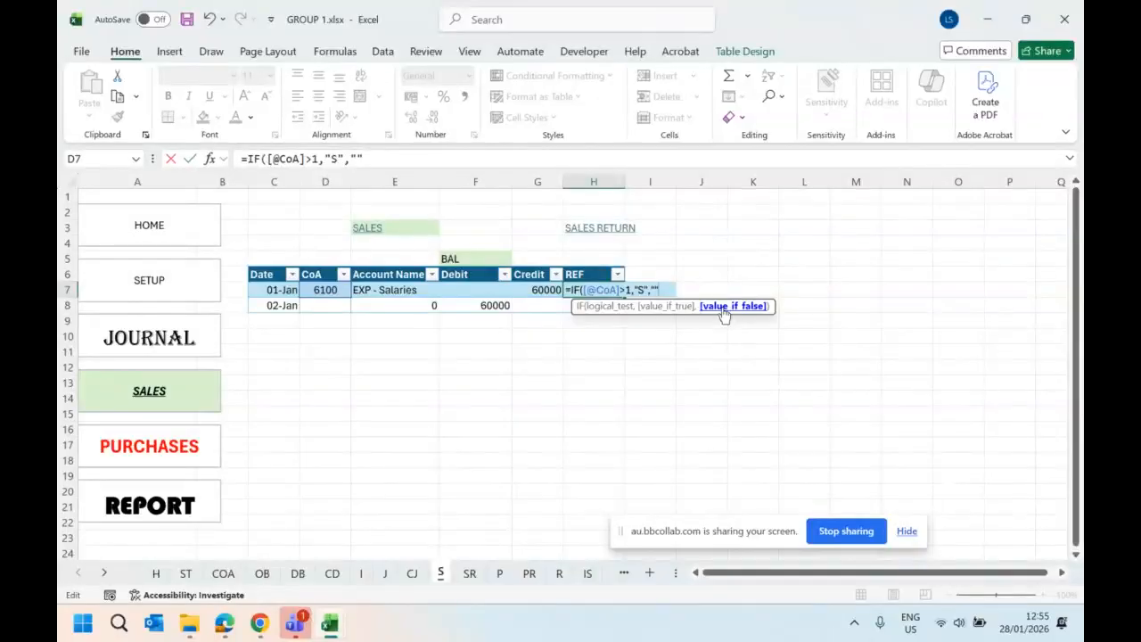
{"action": "type", "text": ")"}
{"action": "key", "text": "Return"}
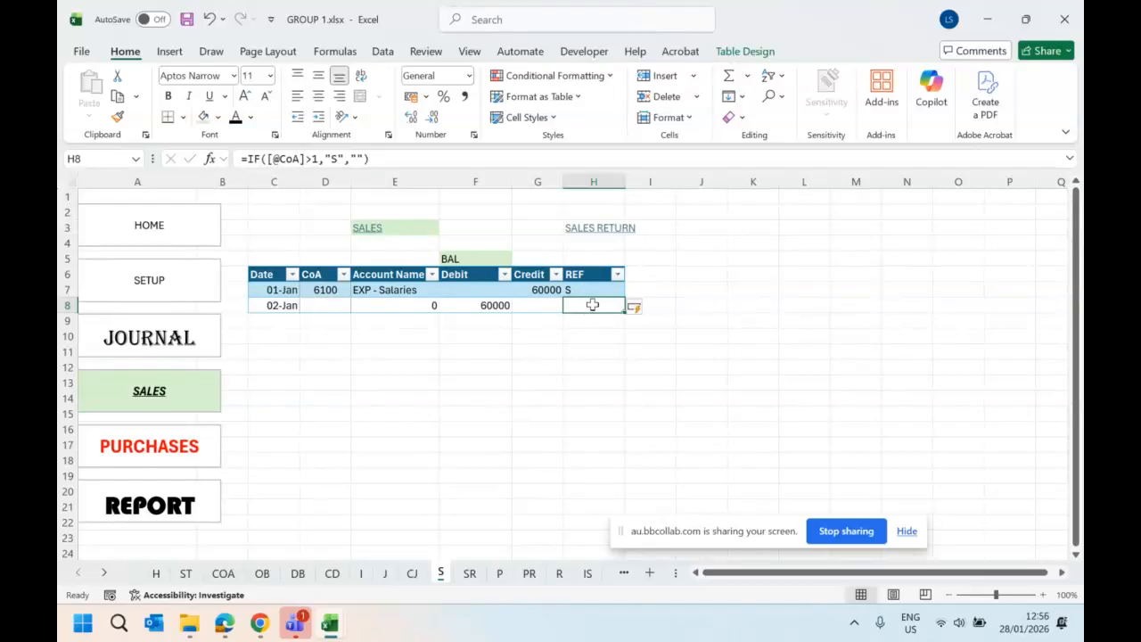
- Choose account code 1500 in the CoA column of the 02-Jan row, cell D8
{"action": "left_click", "coordinate": [317, 305]}
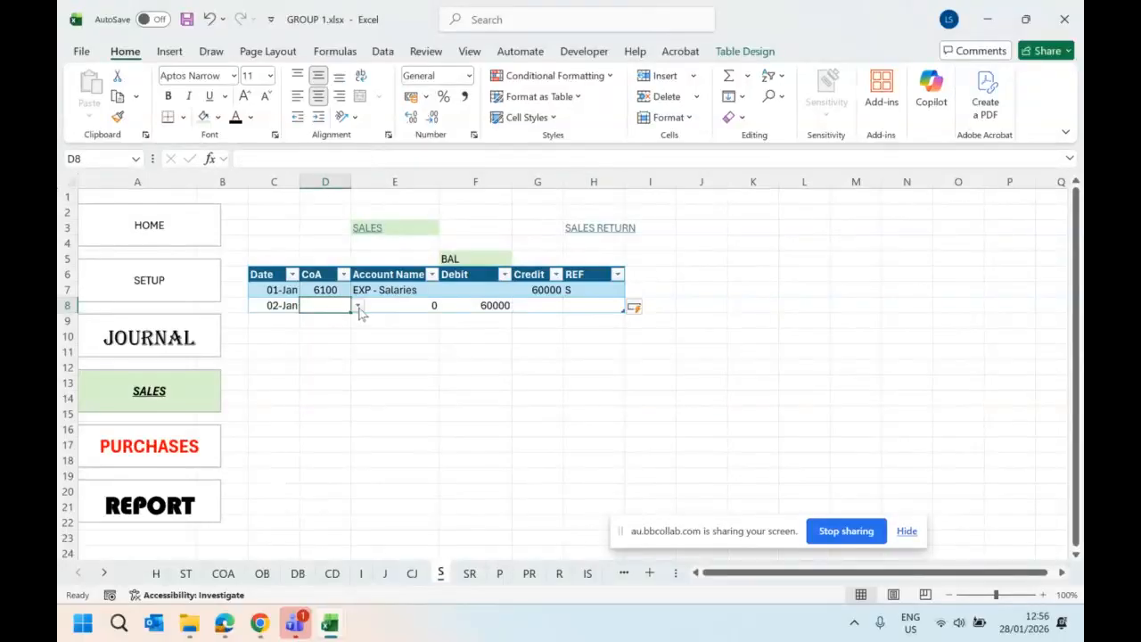
{"action": "left_click", "coordinate": [358, 306]}
{"action": "left_click", "coordinate": [332, 332]}
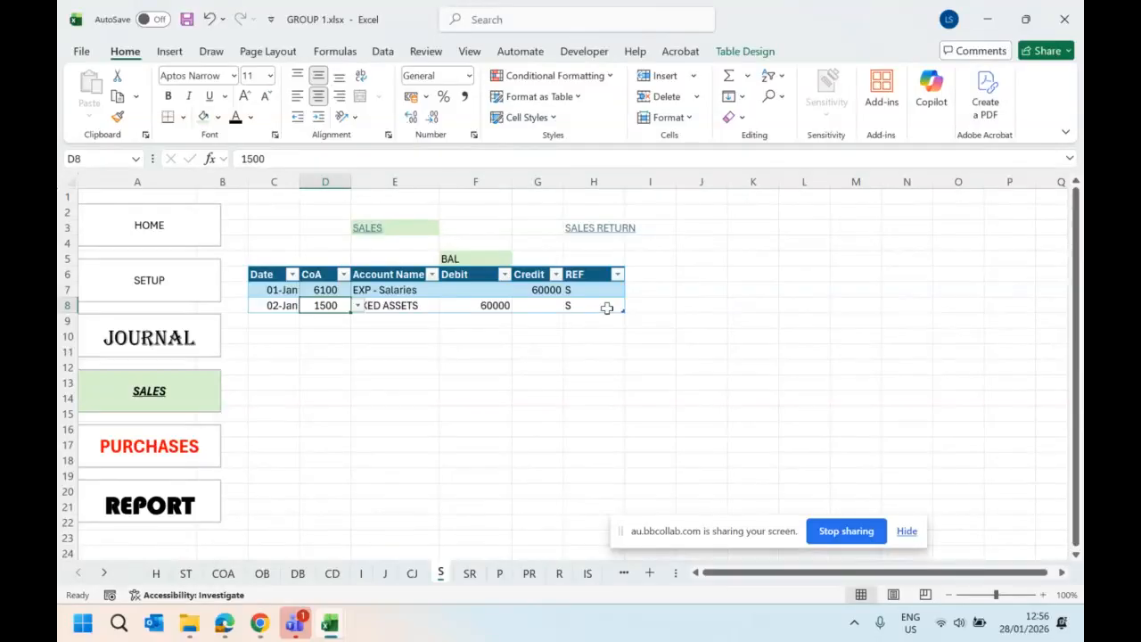
- Add a third table row dated 3/1 in C9 and choose account code 1300 in its CoA column
{"action": "left_click", "coordinate": [278, 321]}
{"action": "type", "text": "3/1"}
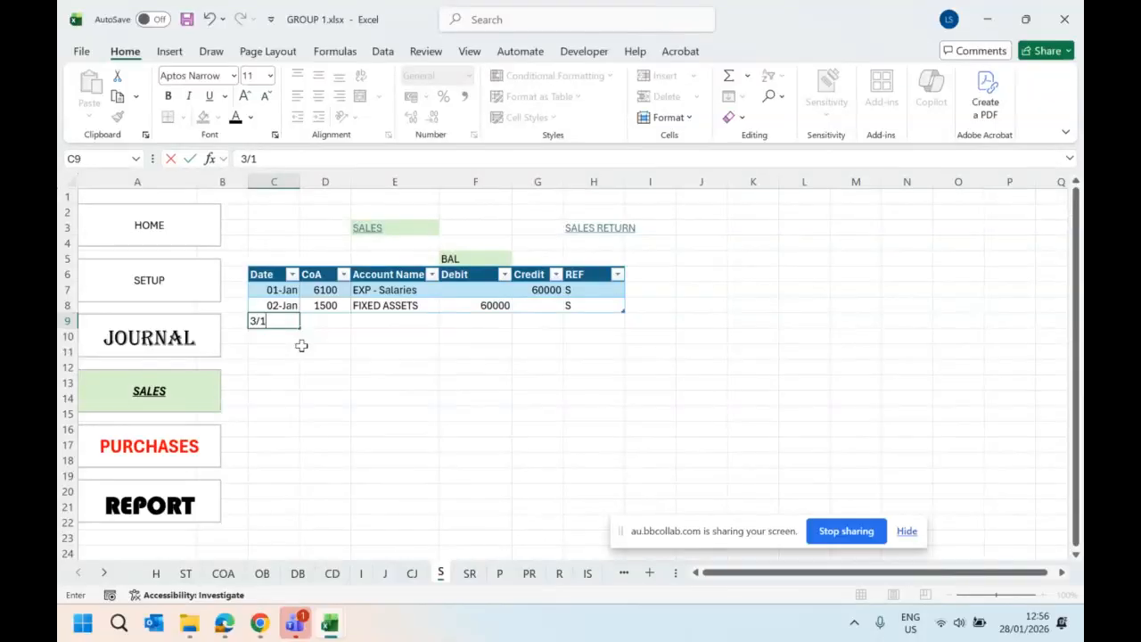
{"action": "key", "text": "Return"}
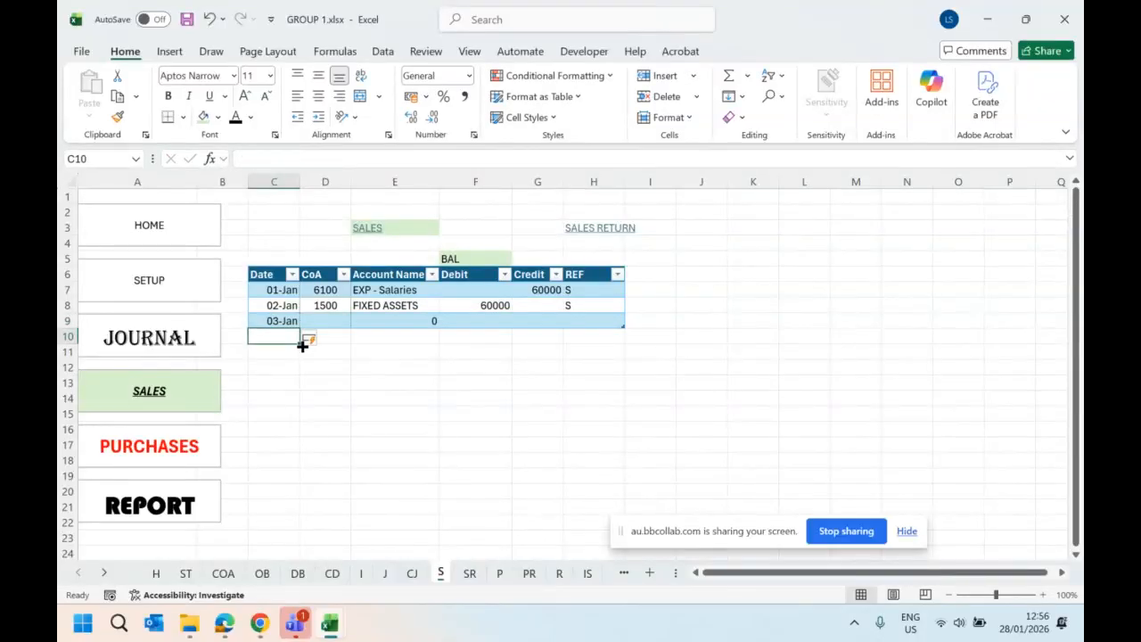
{"action": "left_click", "coordinate": [591, 321]}
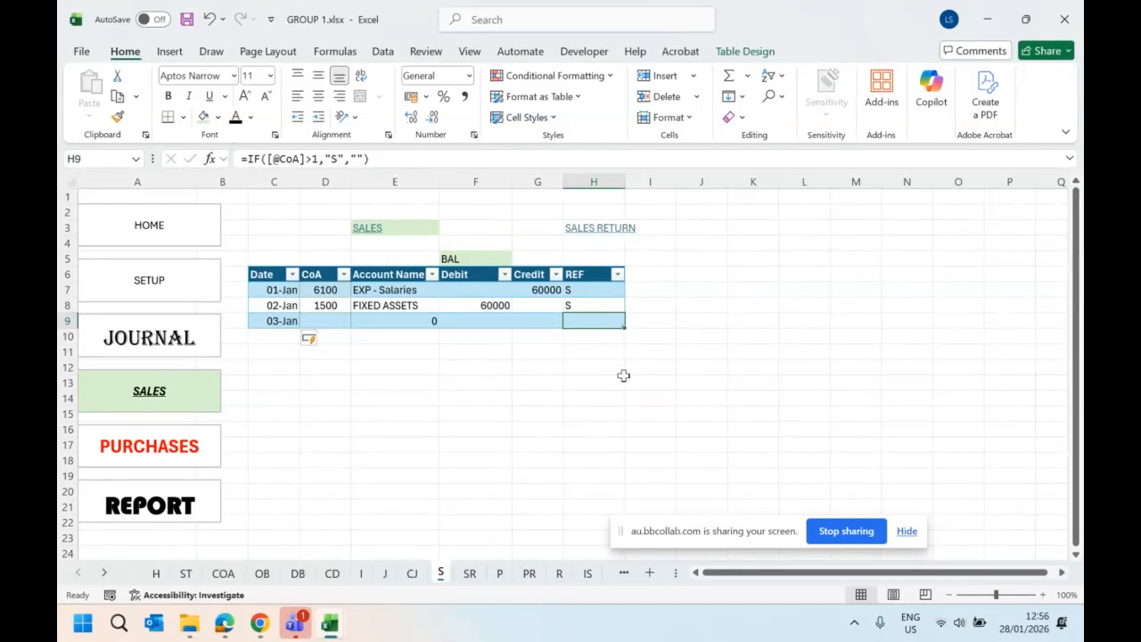
{"action": "left_click", "coordinate": [327, 320]}
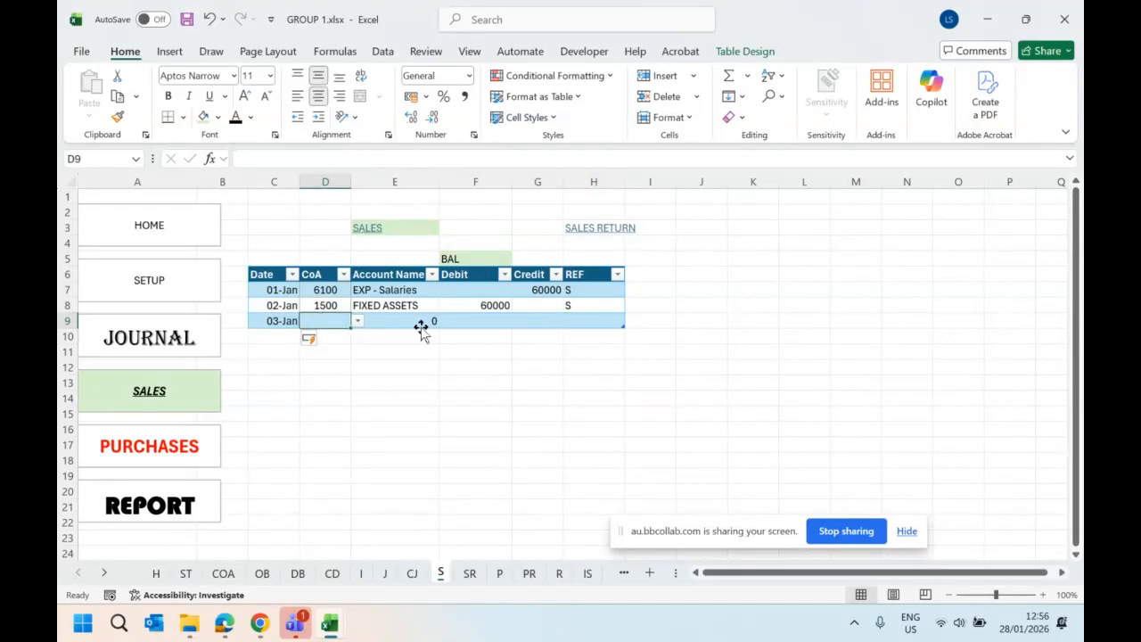
{"action": "left_click", "coordinate": [357, 321]}
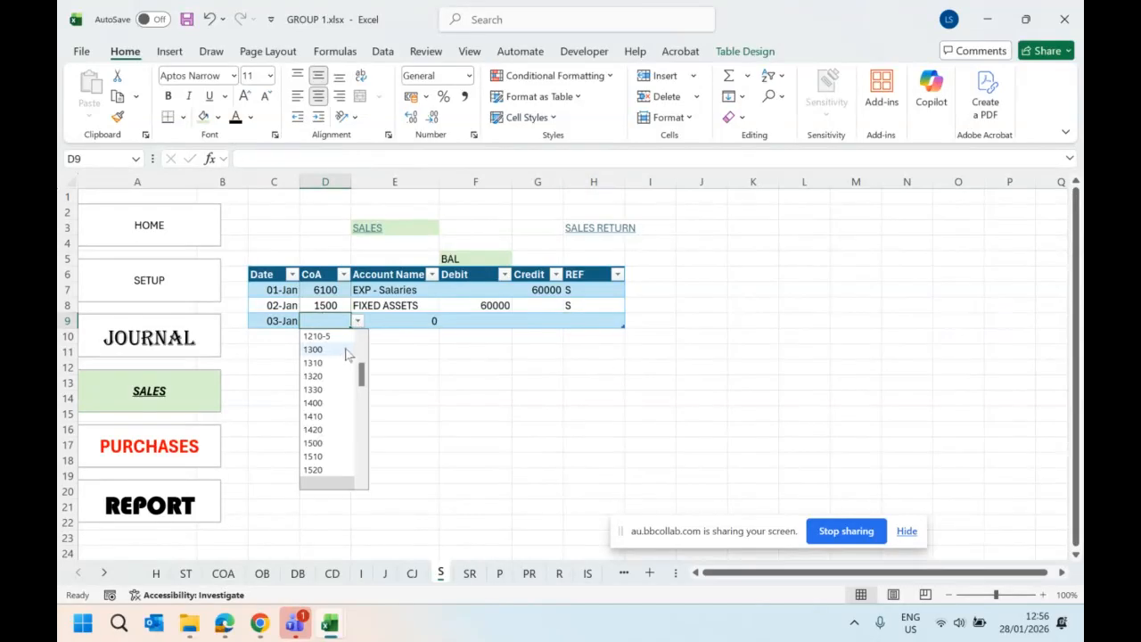
{"action": "left_click", "coordinate": [326, 349]}
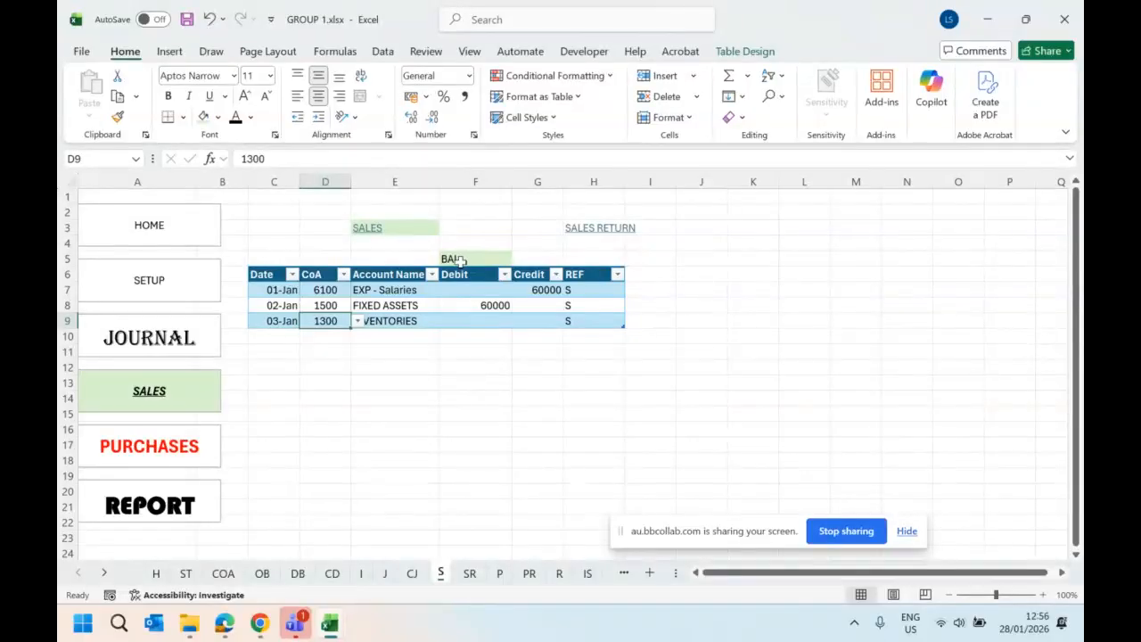
- Merge and center the balance check across F5:G5, above the Debit and Credit columns
{"action": "left_click", "coordinate": [459, 259]}
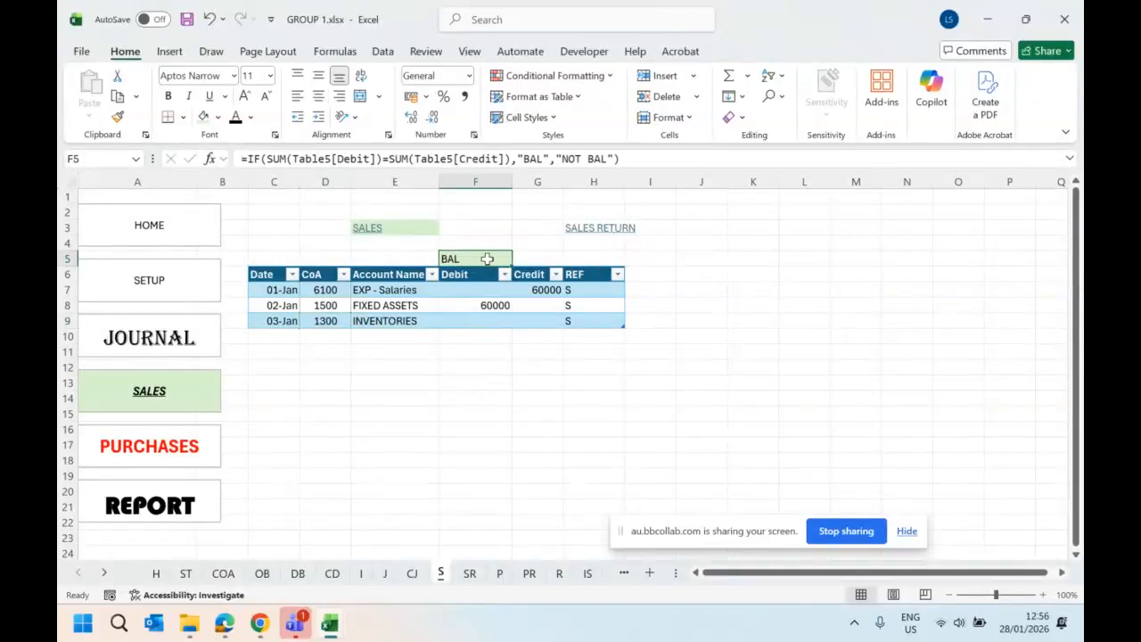
{"action": "left_click_drag", "start_coordinate": [488, 259], "coordinate": [546, 259]}
{"action": "left_click", "coordinate": [359, 97]}
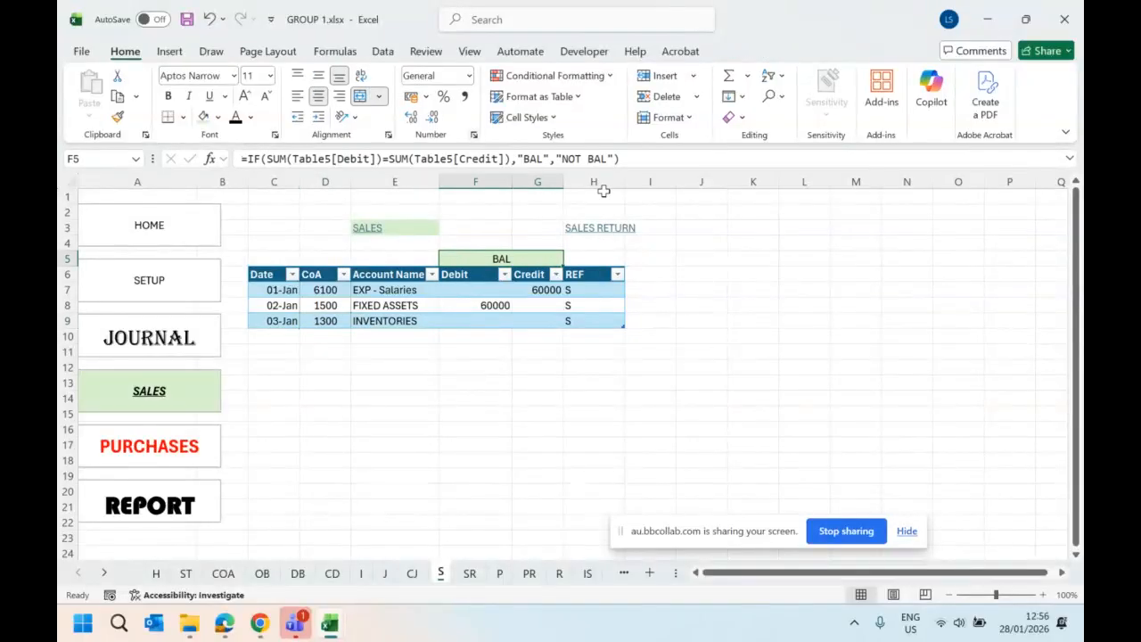
- View the sales return, purchase and purchase return sheets, and return to the sales sheet to highlight C5:H9
{"action": "left_click", "coordinate": [609, 234]}
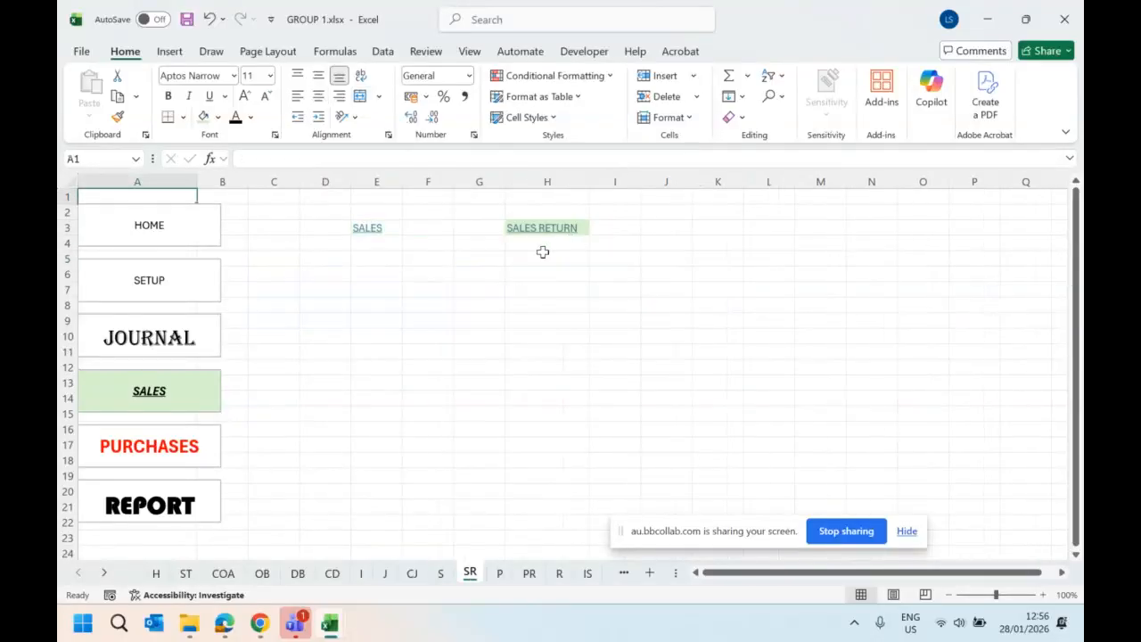
{"action": "left_click", "coordinate": [178, 446]}
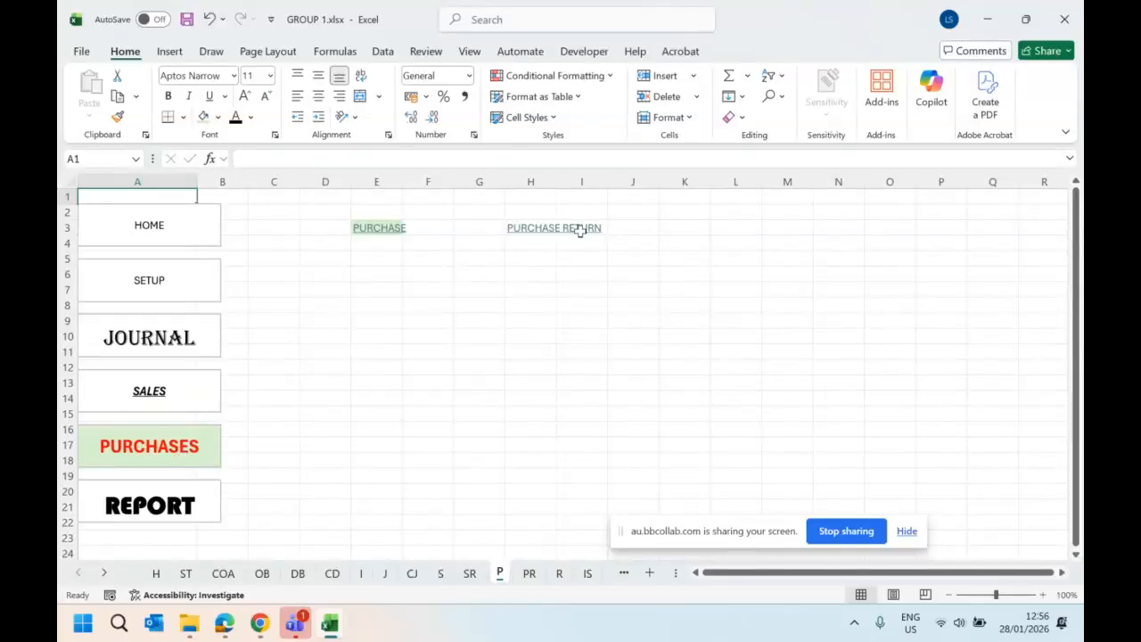
{"action": "left_click", "coordinate": [541, 226]}
{"action": "left_click", "coordinate": [543, 230]}
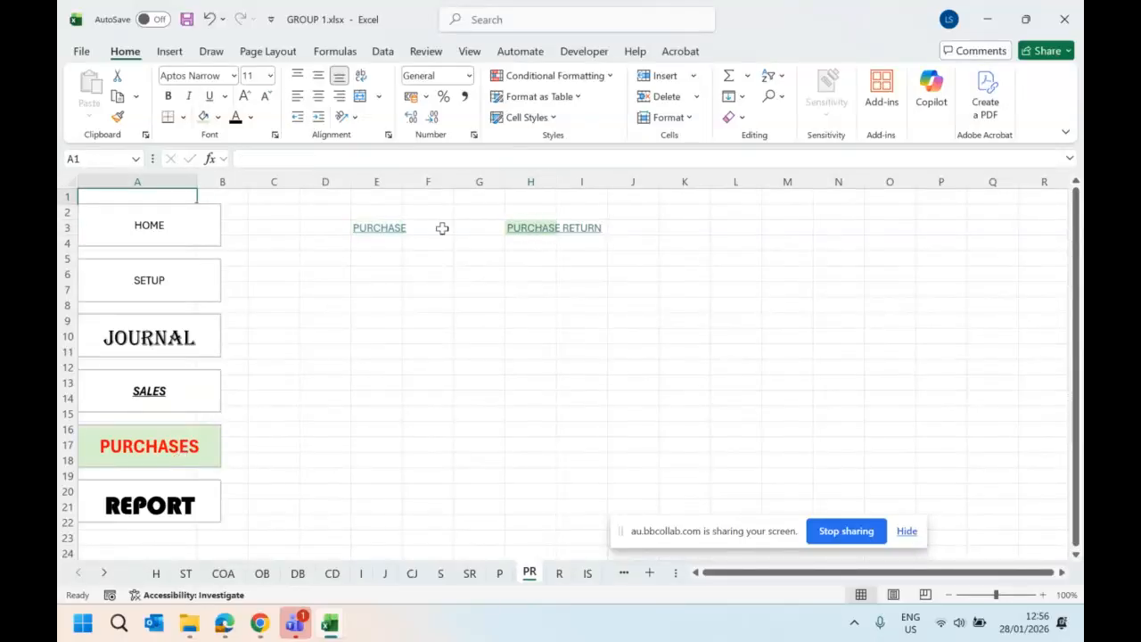
{"action": "left_click", "coordinate": [170, 395]}
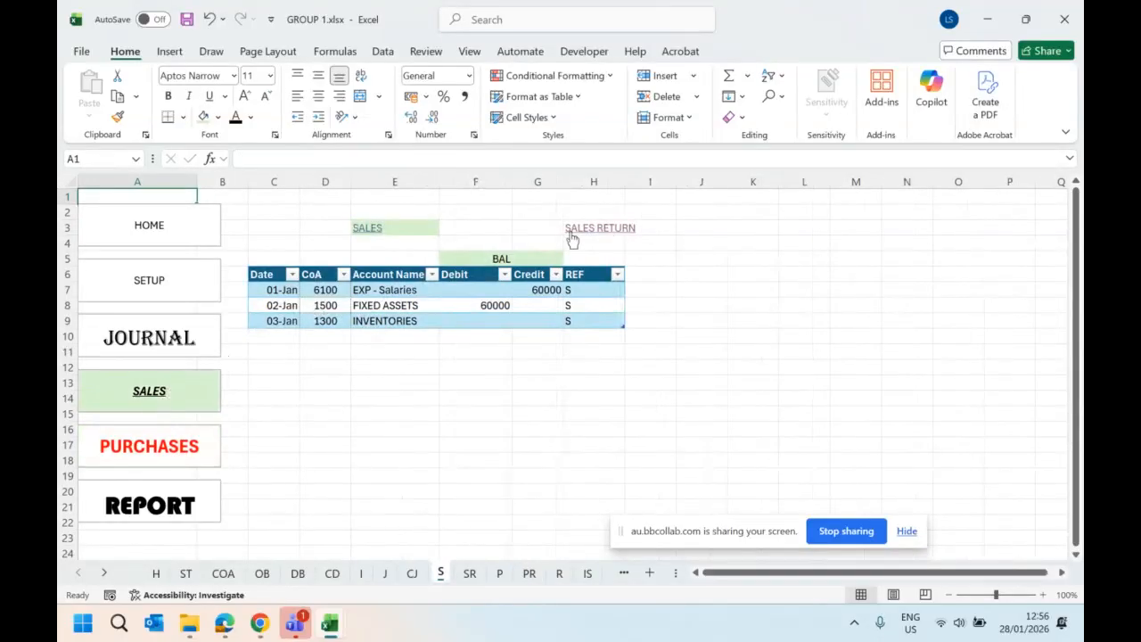
{"action": "left_click", "coordinate": [267, 262]}
{"action": "left_click_drag", "start_coordinate": [267, 261], "coordinate": [595, 322]}
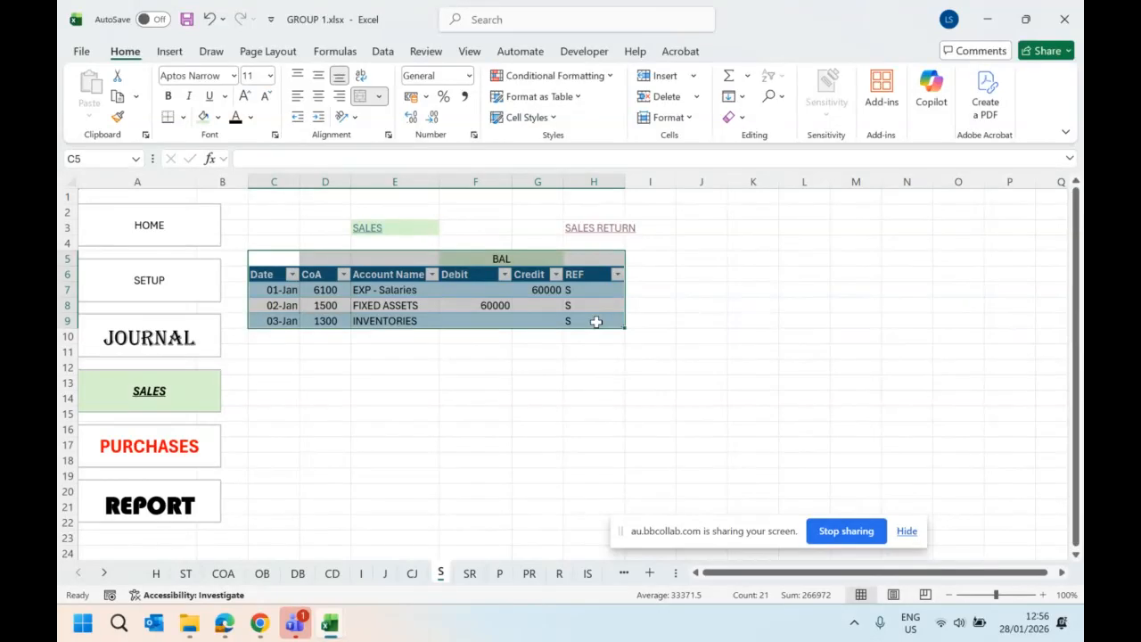
- Switch to the browser window with the Collaborate screen-sharing session
{"action": "left_click", "coordinate": [224, 622]}
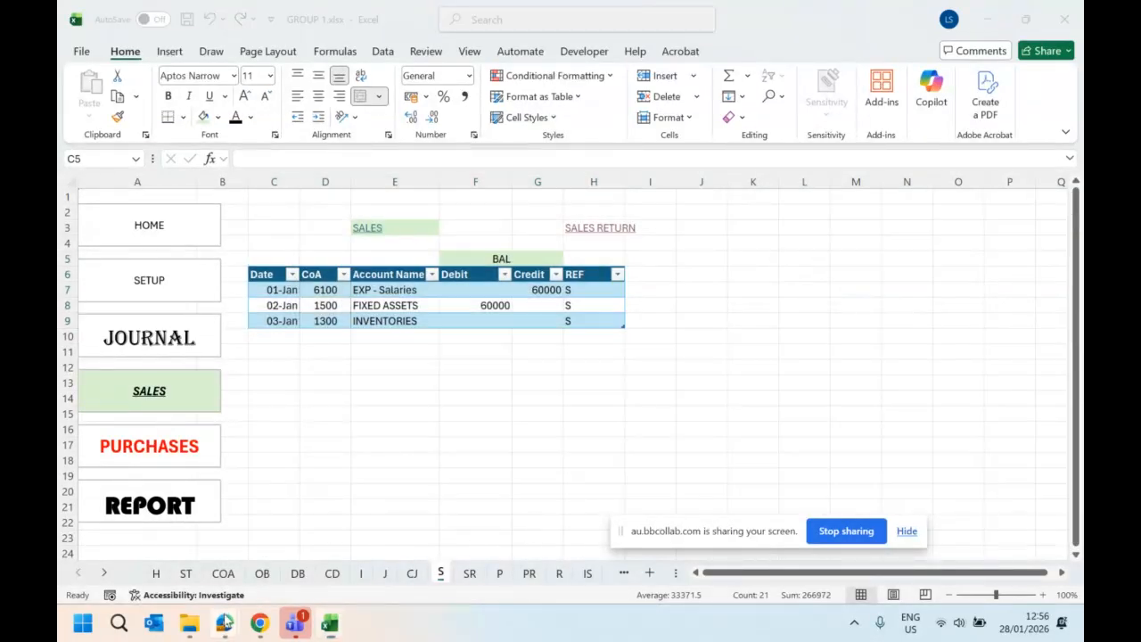
{"action": "left_click", "coordinate": [161, 527]}
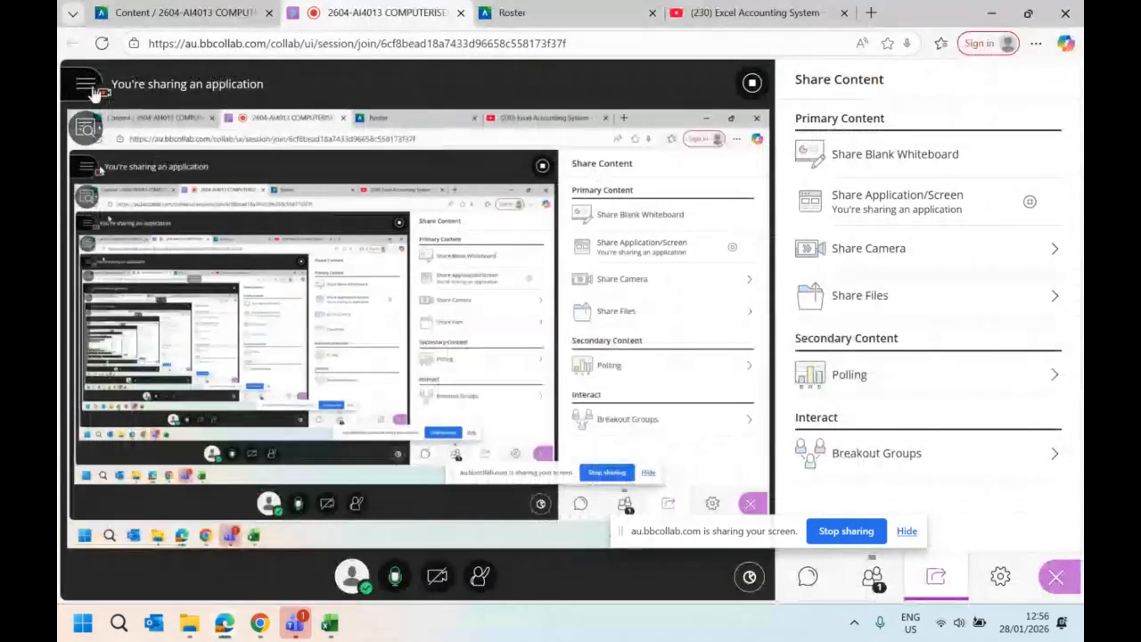